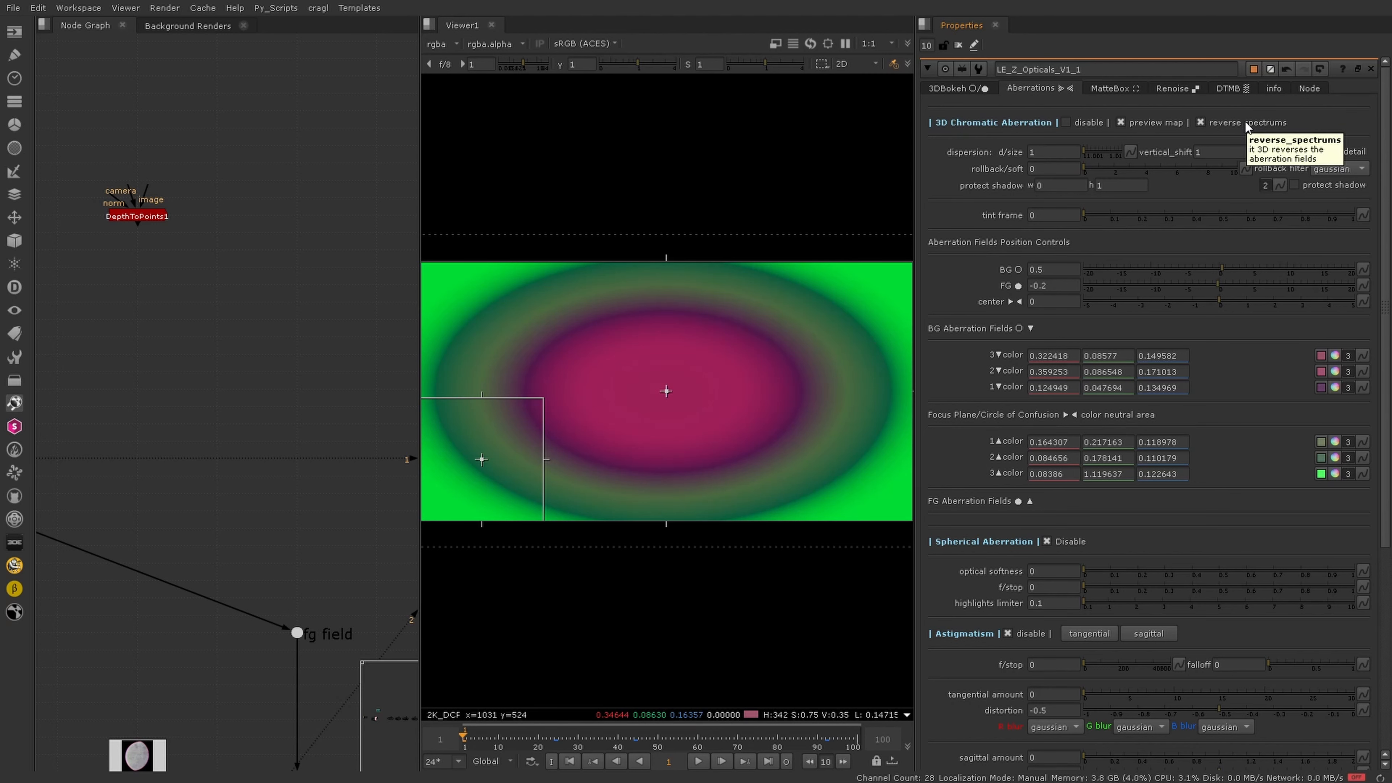
Turn off the reversed spectrums and the preview map of the 3D Chromatic Aberration.
{"action": "left_click", "coordinate": [1200, 122]}
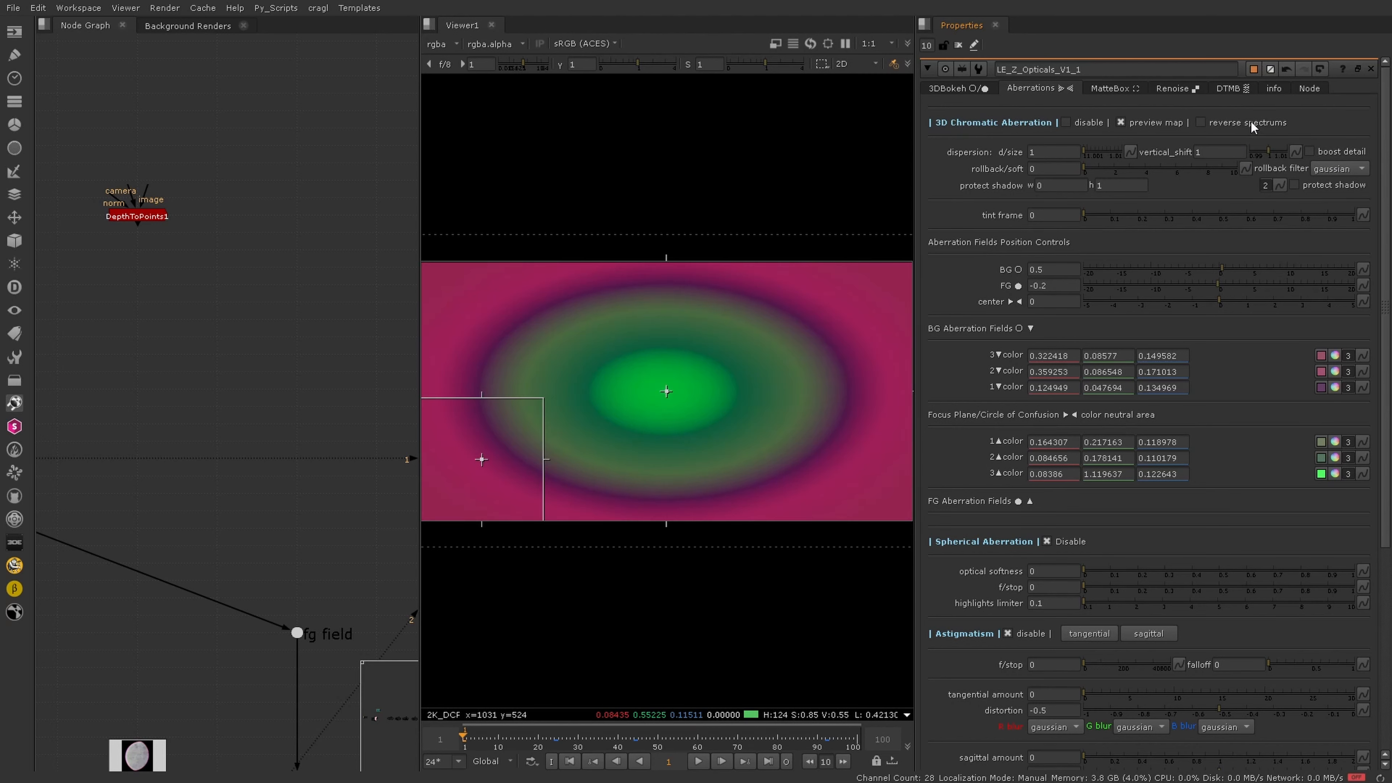
{"action": "left_click", "coordinate": [1147, 120]}
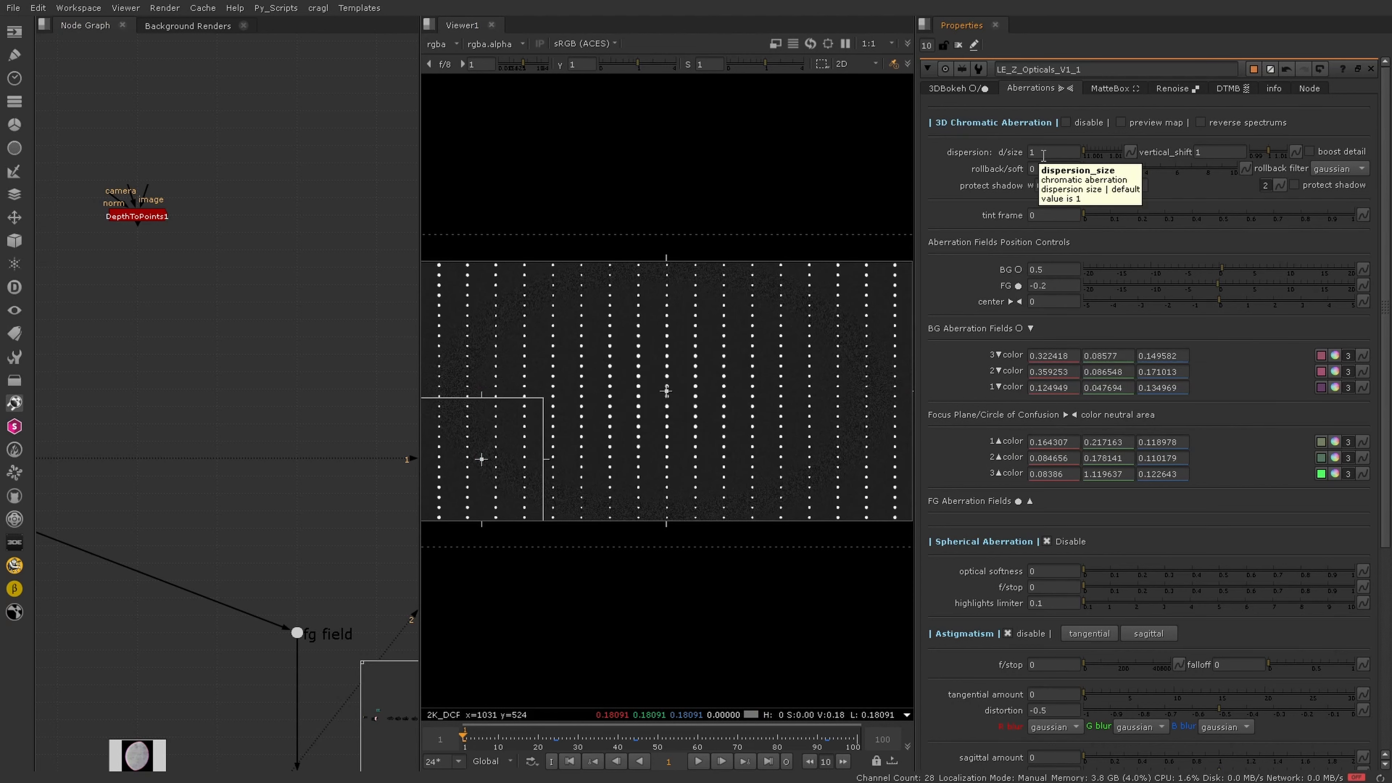
Set the chromatic aberration's dispersion size to 1.01 and check the dots, briefly showing the preview map.
{"action": "left_click", "coordinate": [1057, 152]}
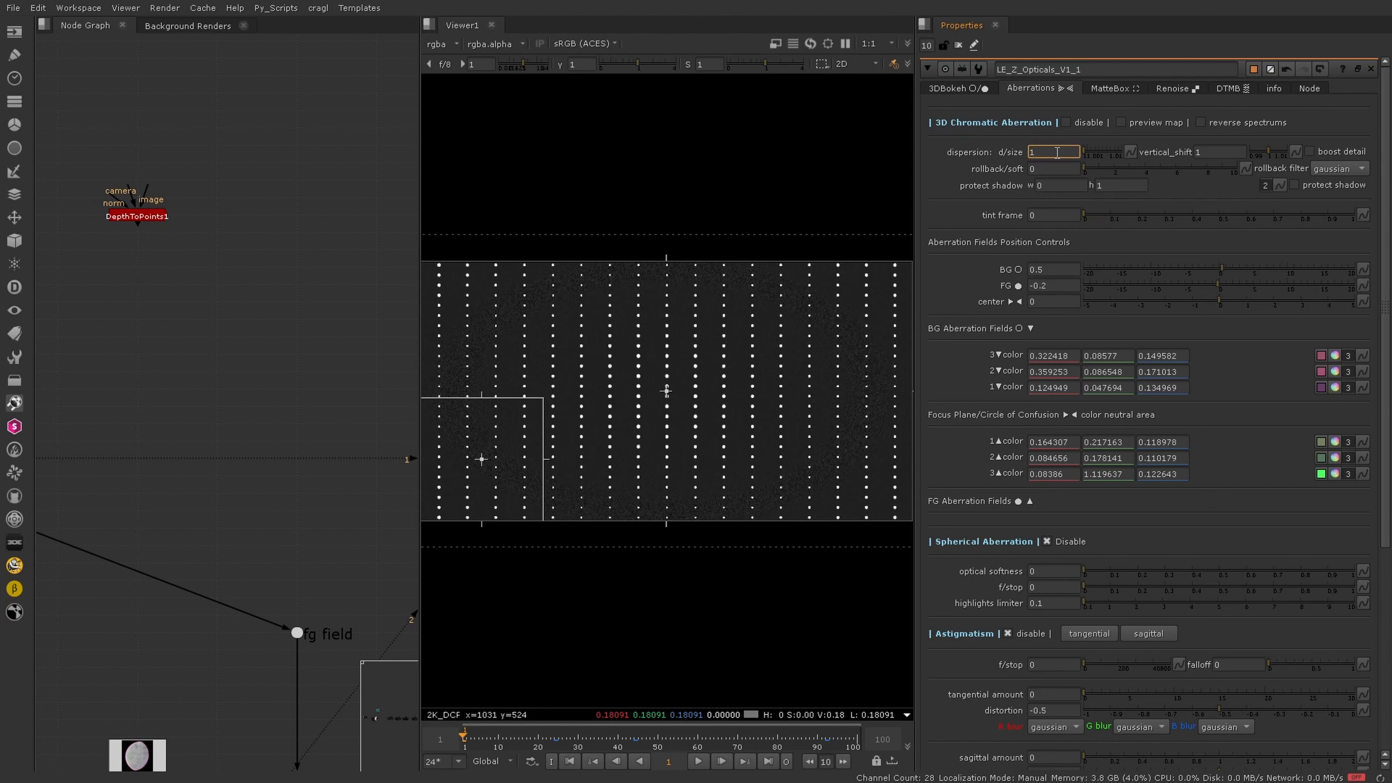
{"action": "type", "text": ".1"}
{"action": "key", "text": "Return"}
{"action": "type", "text": "1"}
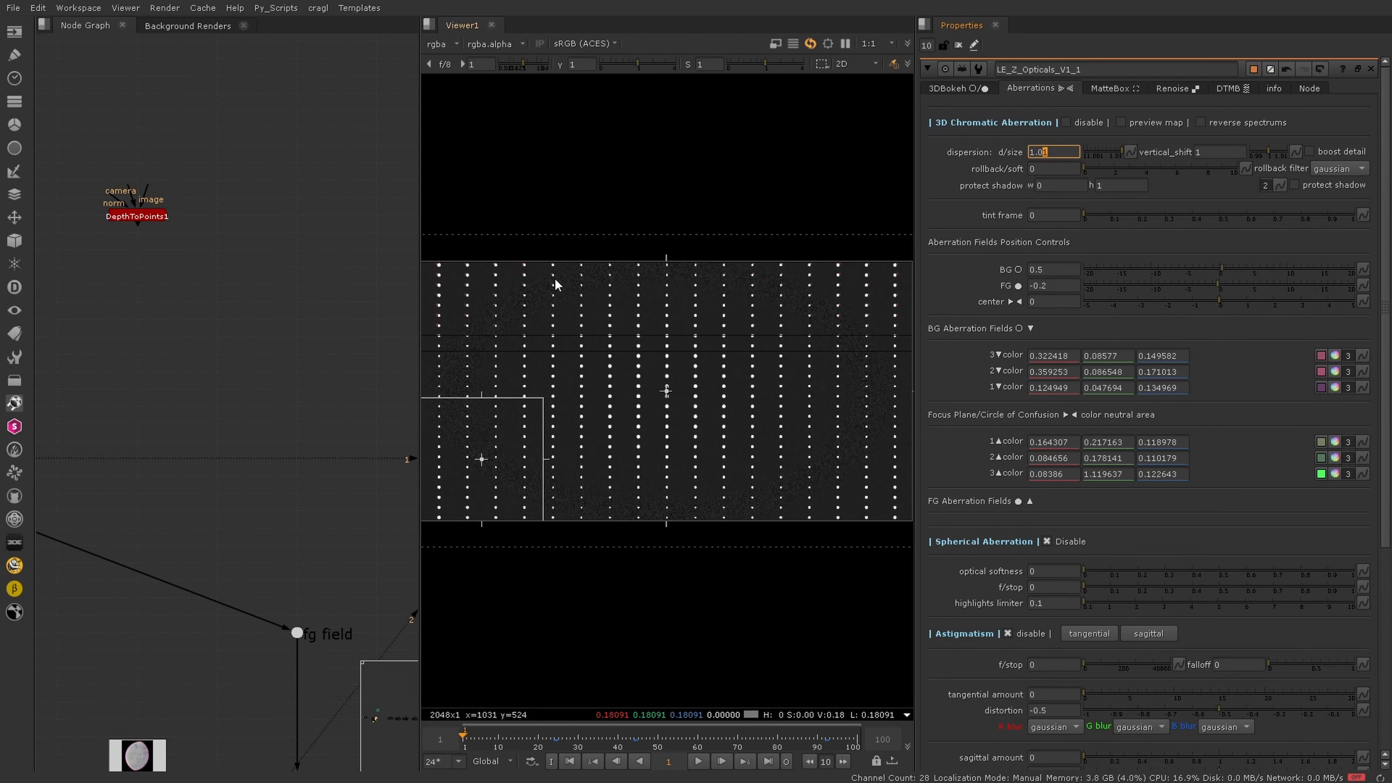
{"action": "scroll", "coordinate": [555, 277], "scroll_direction": "up", "scroll_amount": 8}
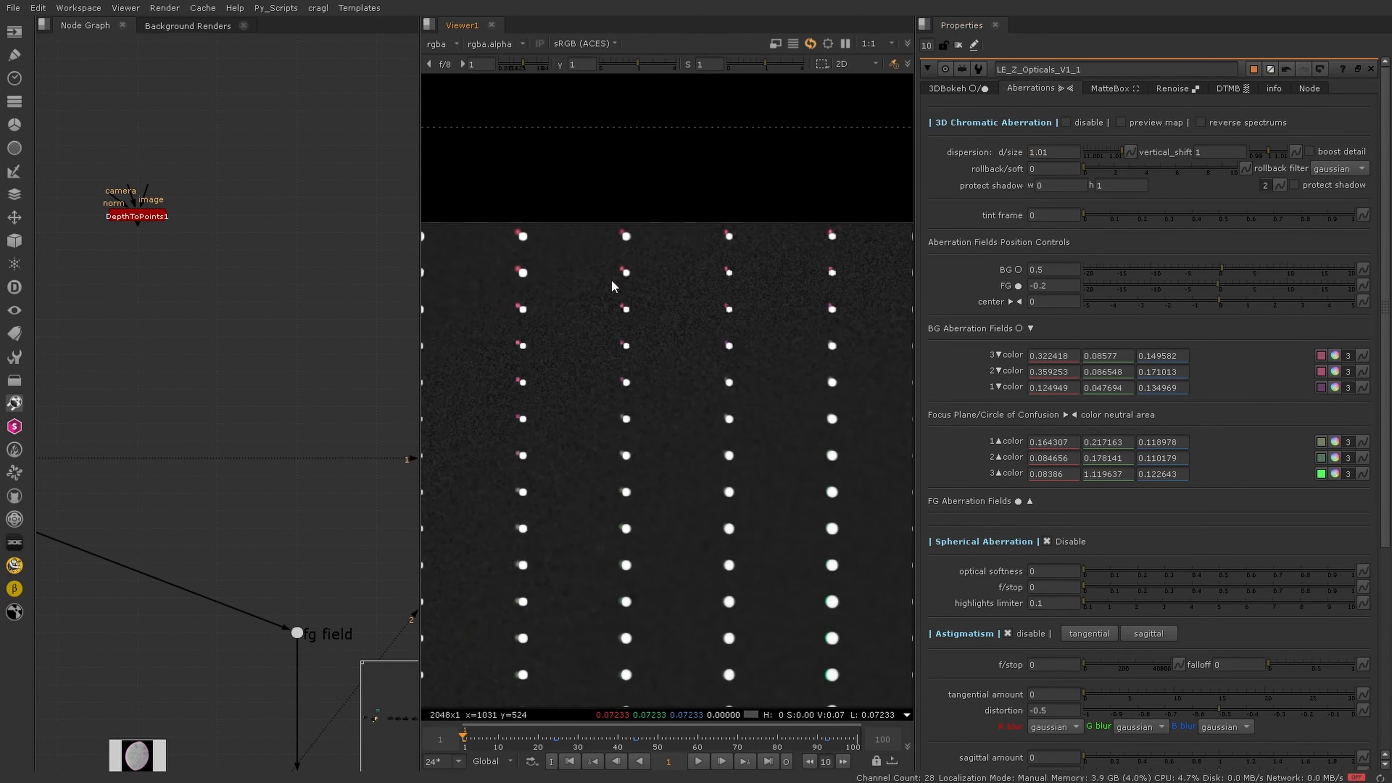
{"action": "left_click", "coordinate": [1153, 121]}
{"action": "left_click", "coordinate": [1154, 121]}
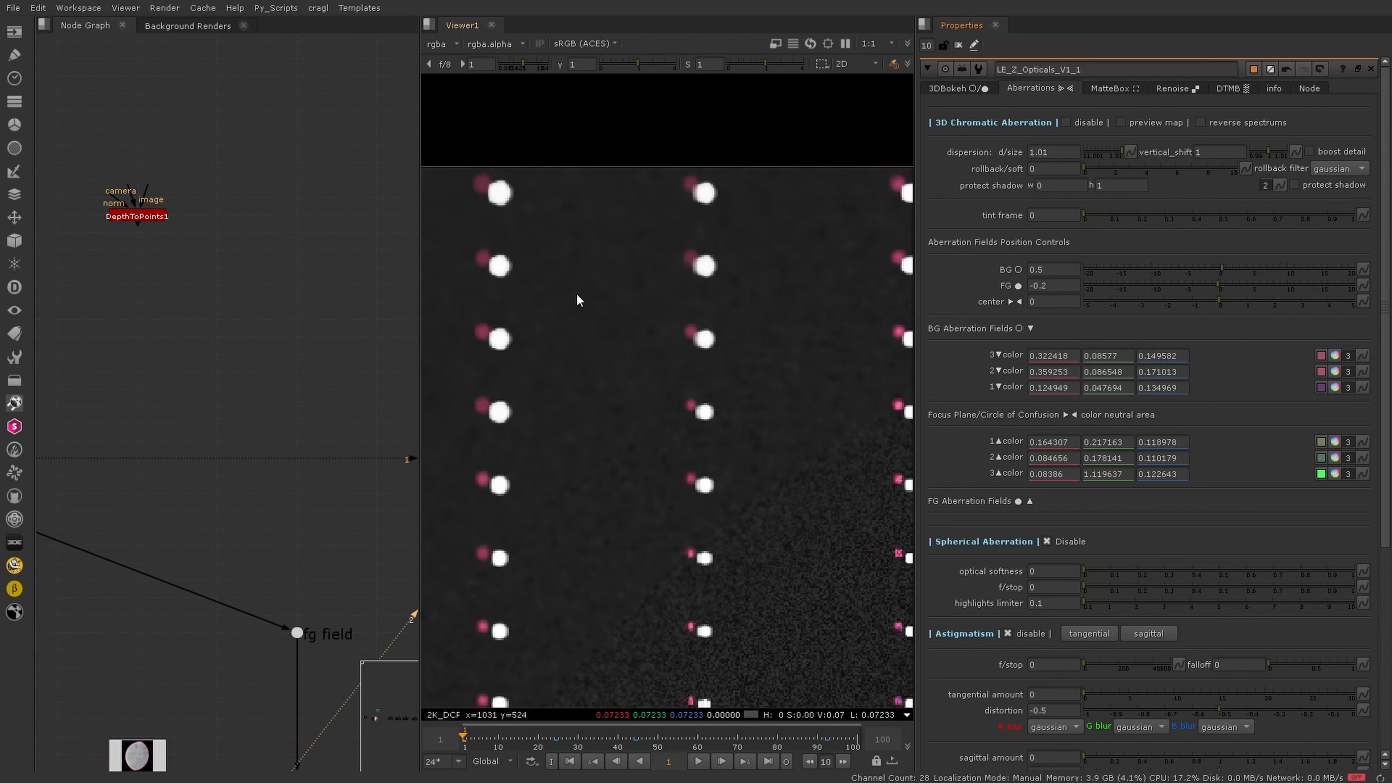
Reduce the dispersion size gradually from 1.008 to 1.003 while checking the pink fringes on the dots.
{"action": "left_click", "coordinate": [1059, 150]}
{"action": "key", "text": "BackSpace"}
{"action": "type", "text": "08"}
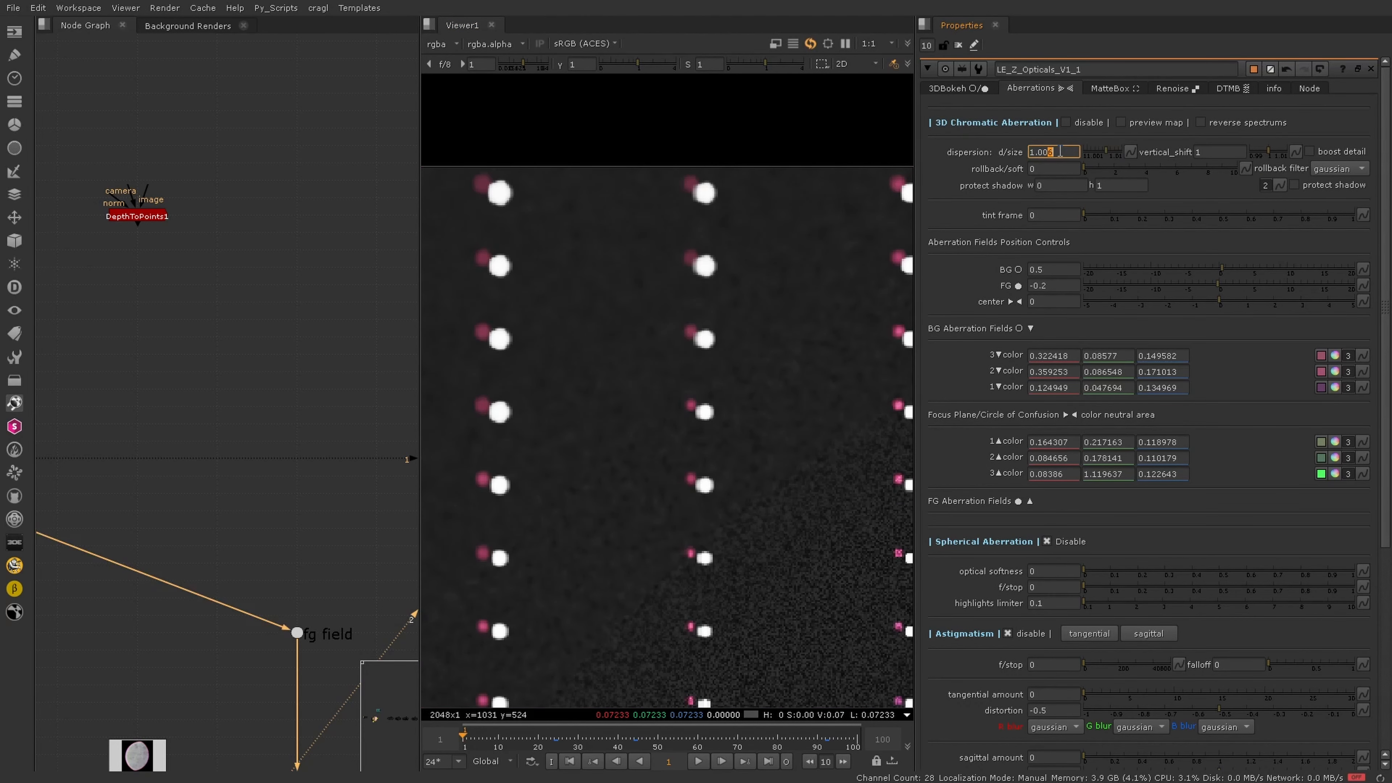
{"action": "key", "text": "Down"}
{"action": "key", "text": "Down"}
{"action": "key", "text": "Down"}
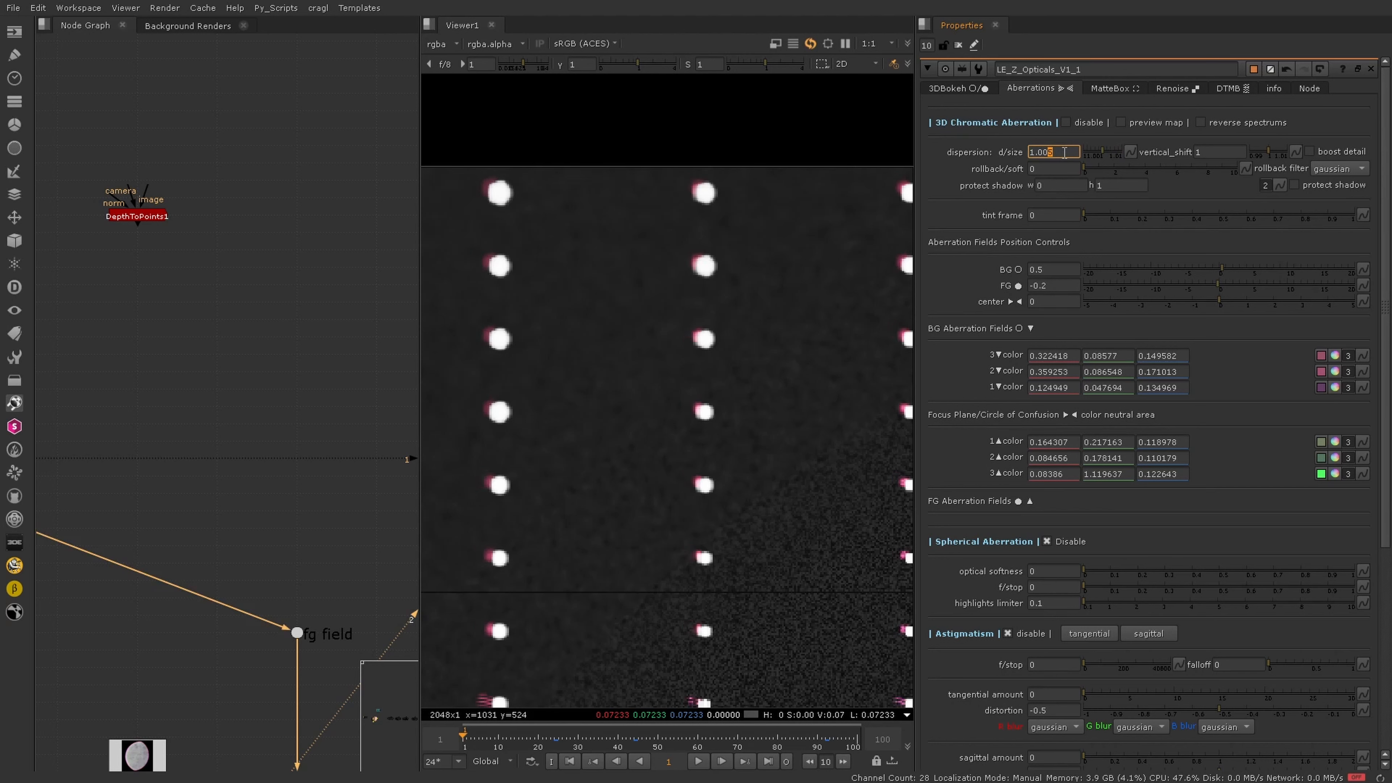
{"action": "key", "text": "Down"}
{"action": "key", "text": "Down"}
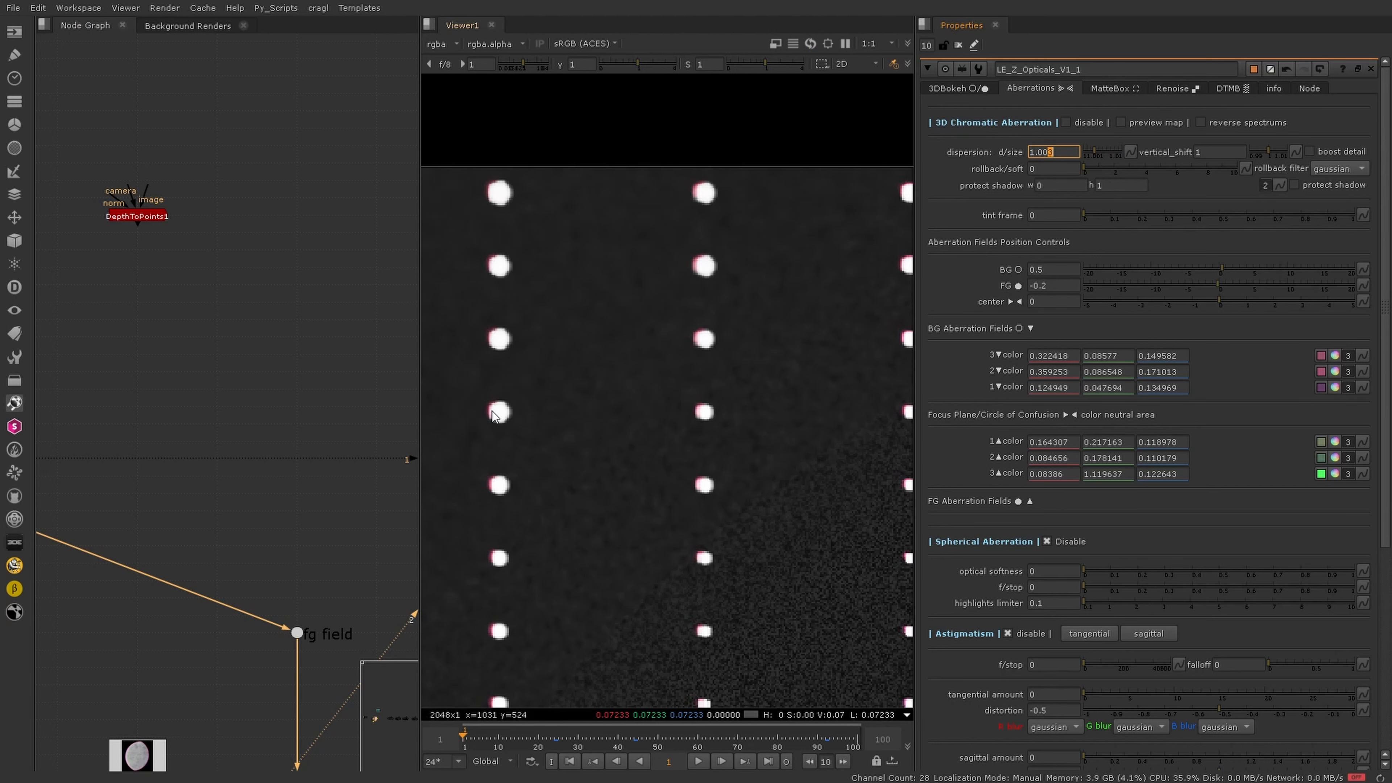
{"action": "scroll", "coordinate": [492, 412], "scroll_direction": "up", "scroll_amount": 2}
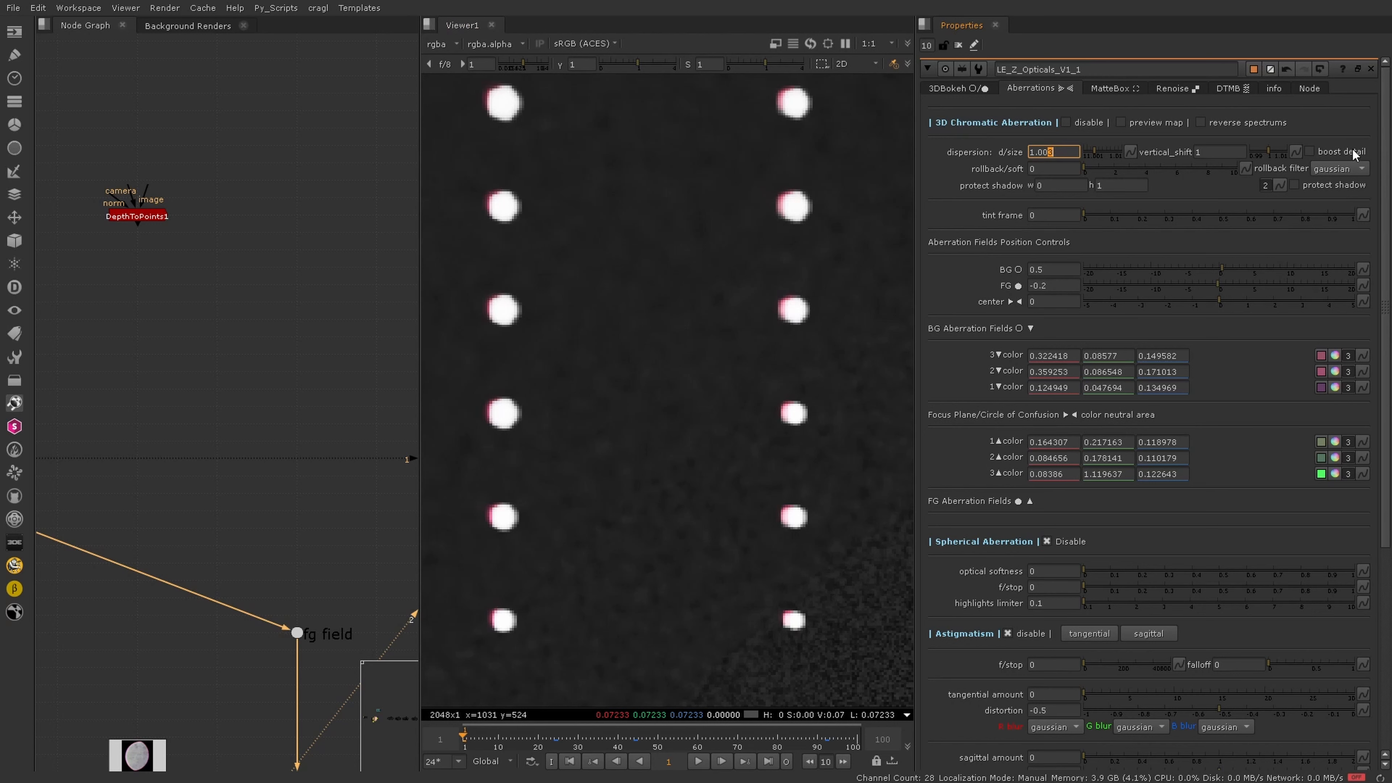
Enable boost detail for the chromatic aberration and set the dispersion size to 1.002.
{"action": "left_click", "coordinate": [1331, 150]}
{"action": "left_click", "coordinate": [1309, 151]}
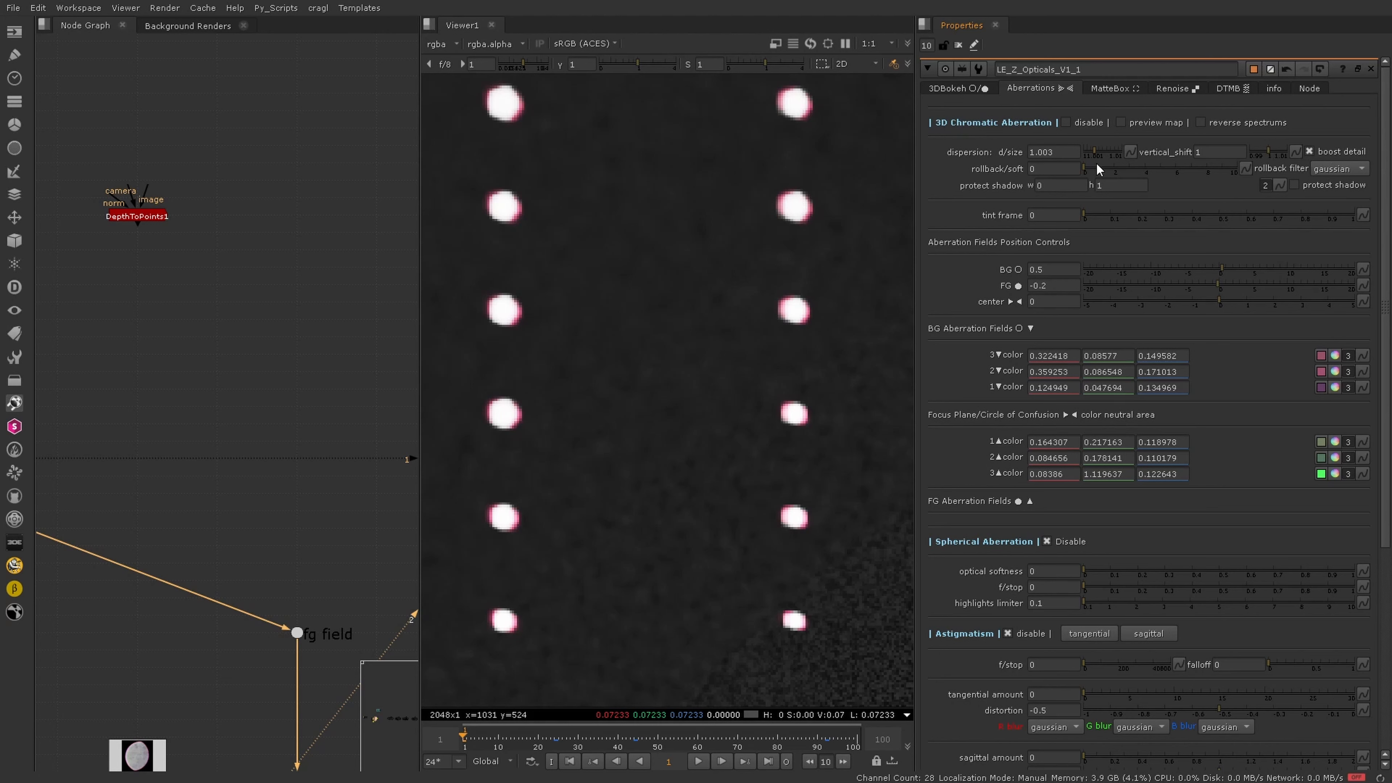
{"action": "left_click", "coordinate": [1067, 153]}
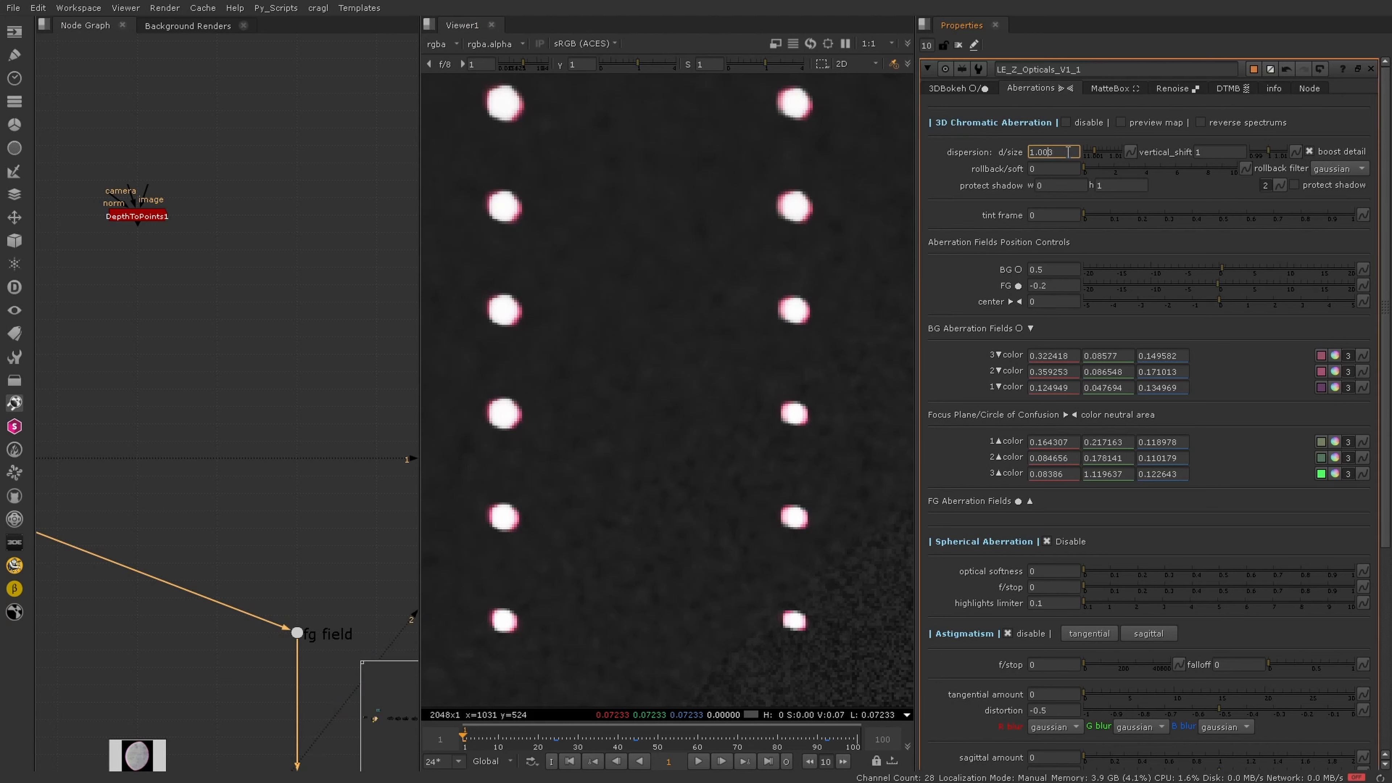
{"action": "key", "text": "Down"}
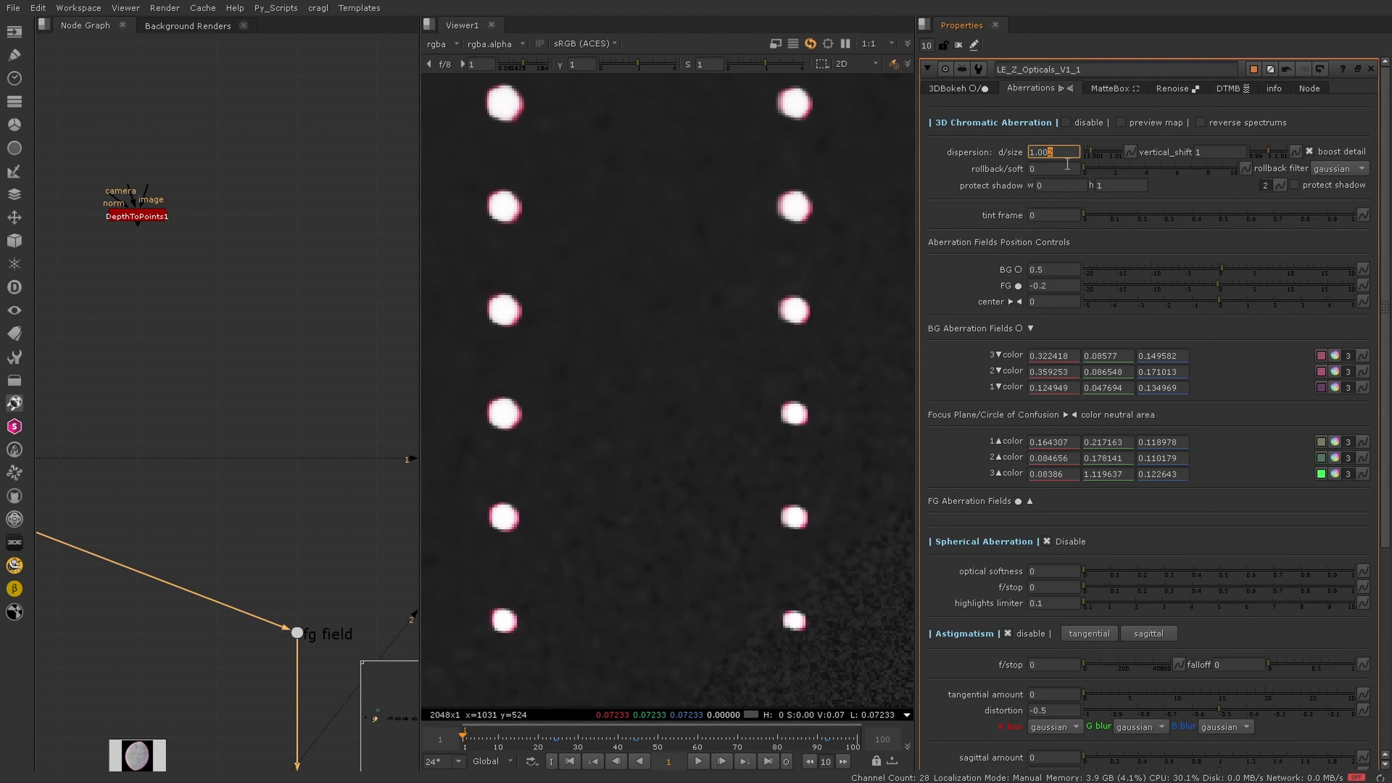
Examine the colour fringing on the dots from the image's upper corner to its centre.
{"action": "scroll", "coordinate": [674, 395], "scroll_direction": "down", "scroll_amount": 5}
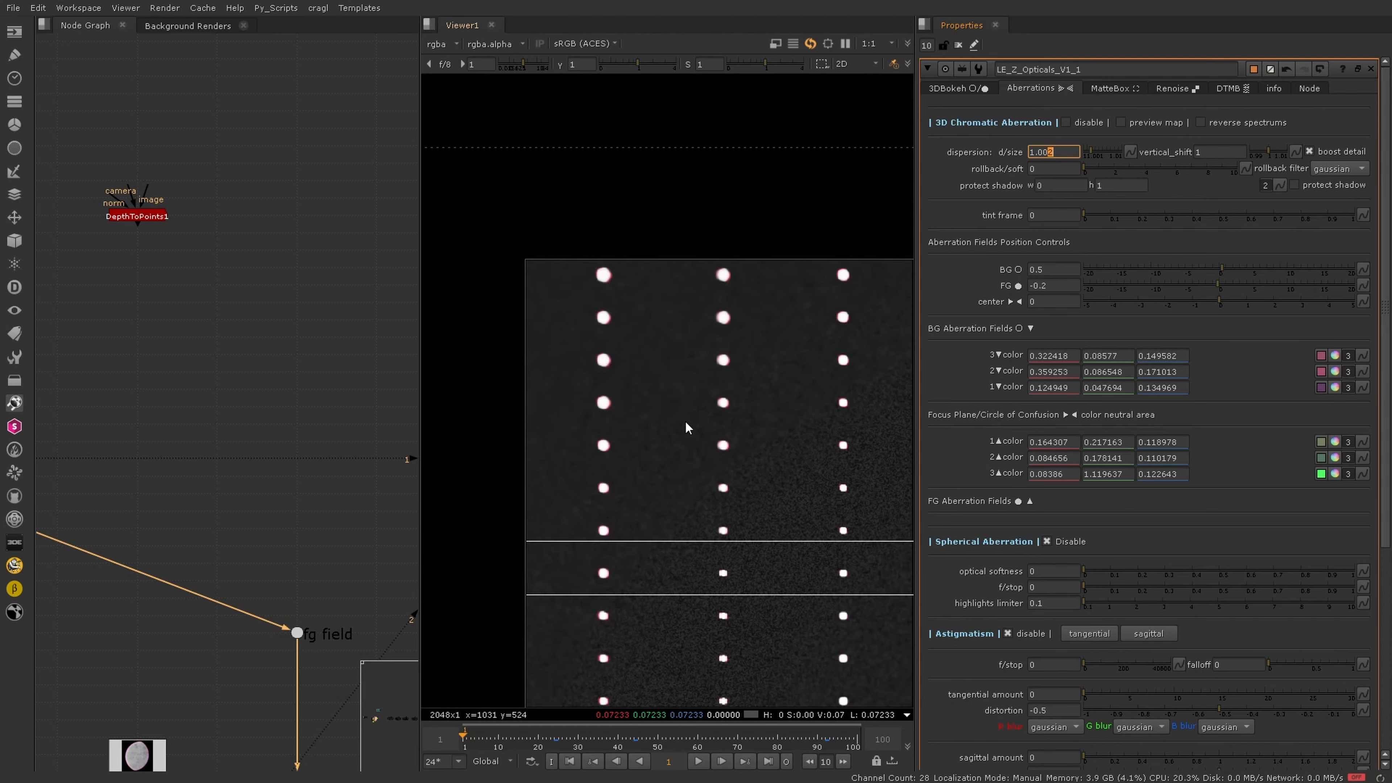
{"action": "scroll", "coordinate": [686, 421], "scroll_direction": "down", "scroll_amount": 3}
{"action": "middle_click_drag", "start_coordinate": [816, 507], "coordinate": [526, 419]}
{"action": "middle_click_drag", "start_coordinate": [731, 515], "coordinate": [588, 441]}
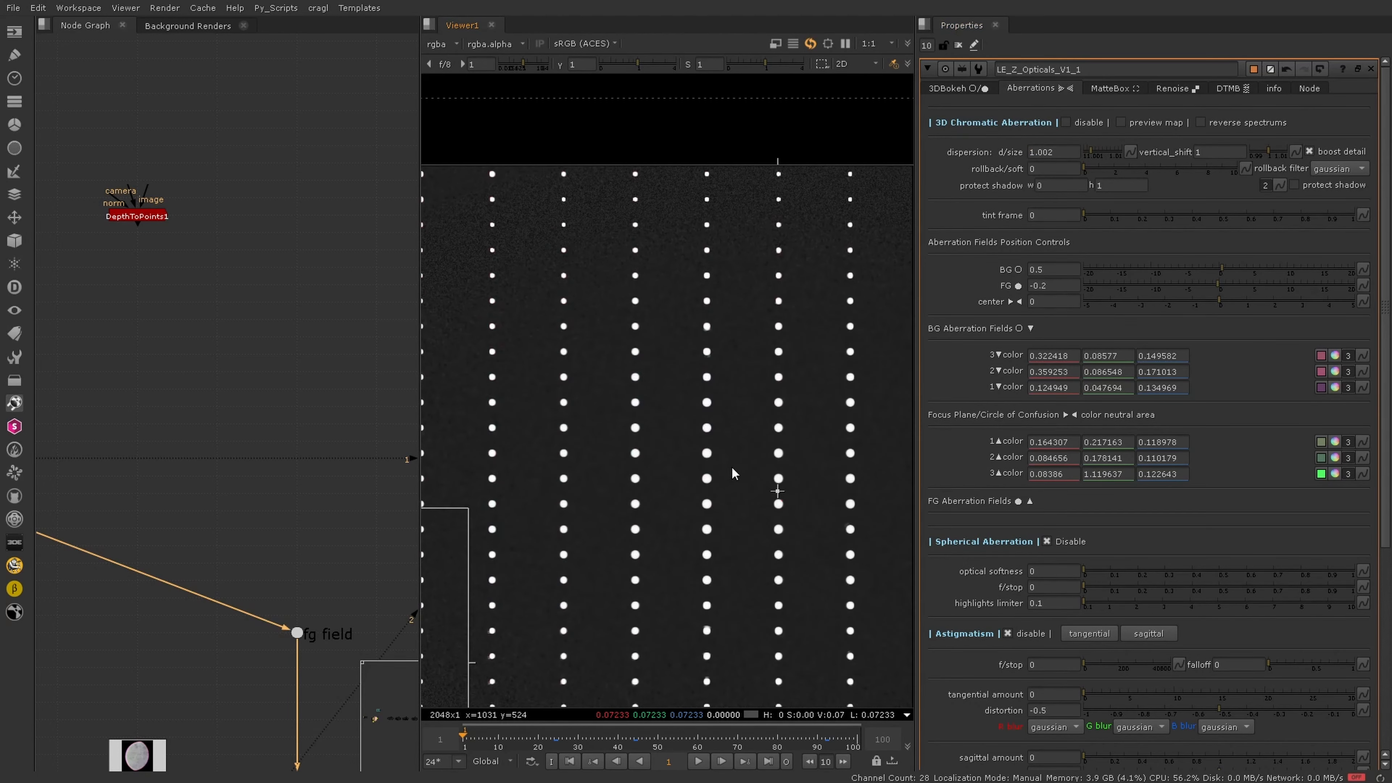
{"action": "scroll", "coordinate": [808, 492], "scroll_direction": "up", "scroll_amount": 1}
{"action": "scroll", "coordinate": [771, 338], "scroll_direction": "up", "scroll_amount": 6}
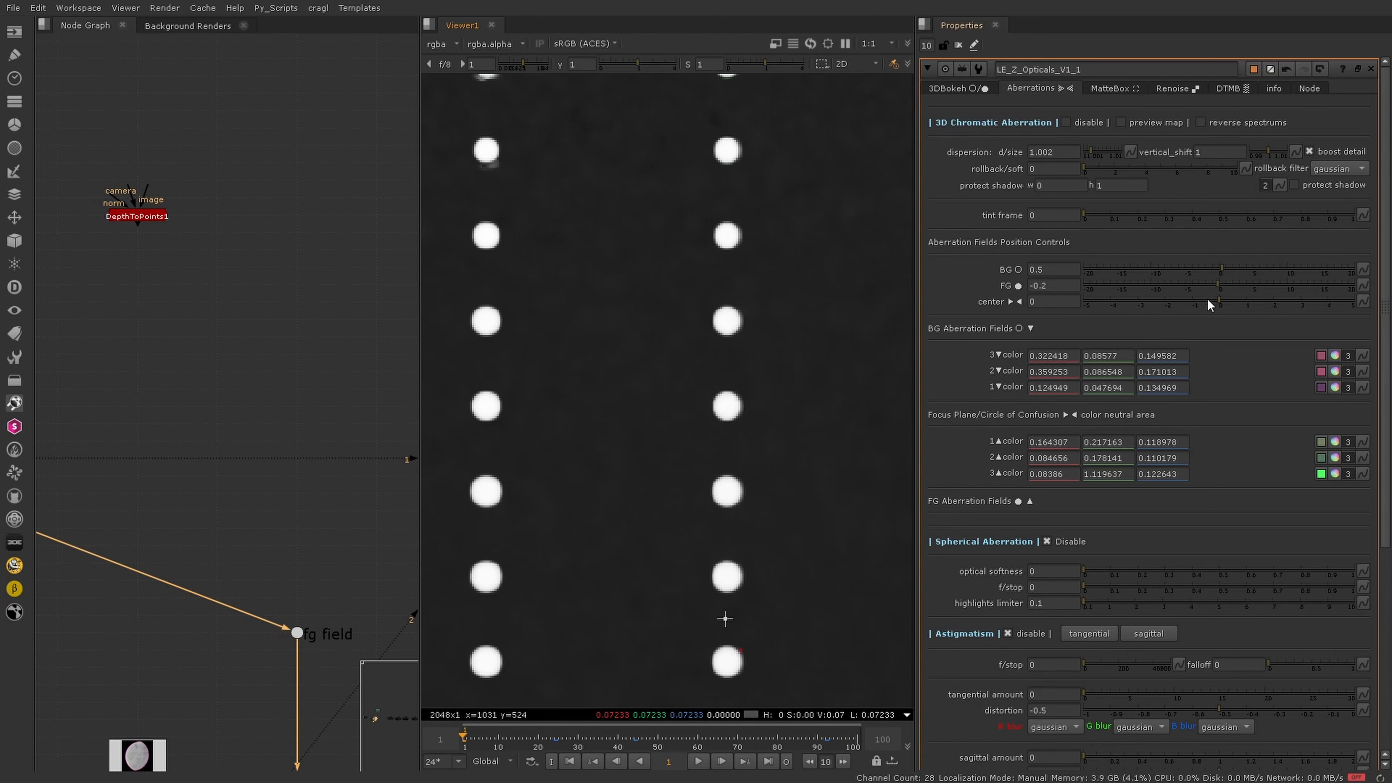
{"action": "scroll", "coordinate": [641, 350], "scroll_direction": "down", "scroll_amount": 3}
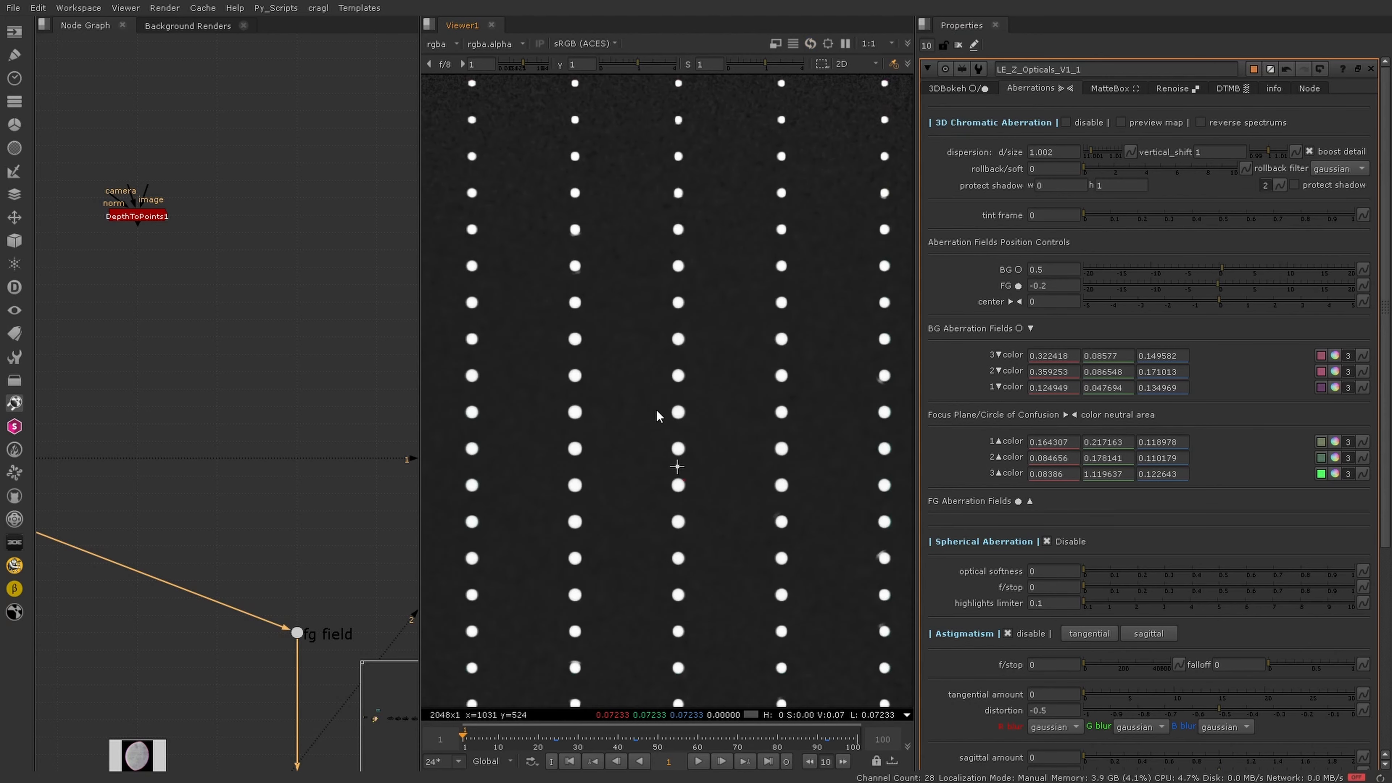
{"action": "scroll", "coordinate": [678, 447], "scroll_direction": "up", "scroll_amount": 2}
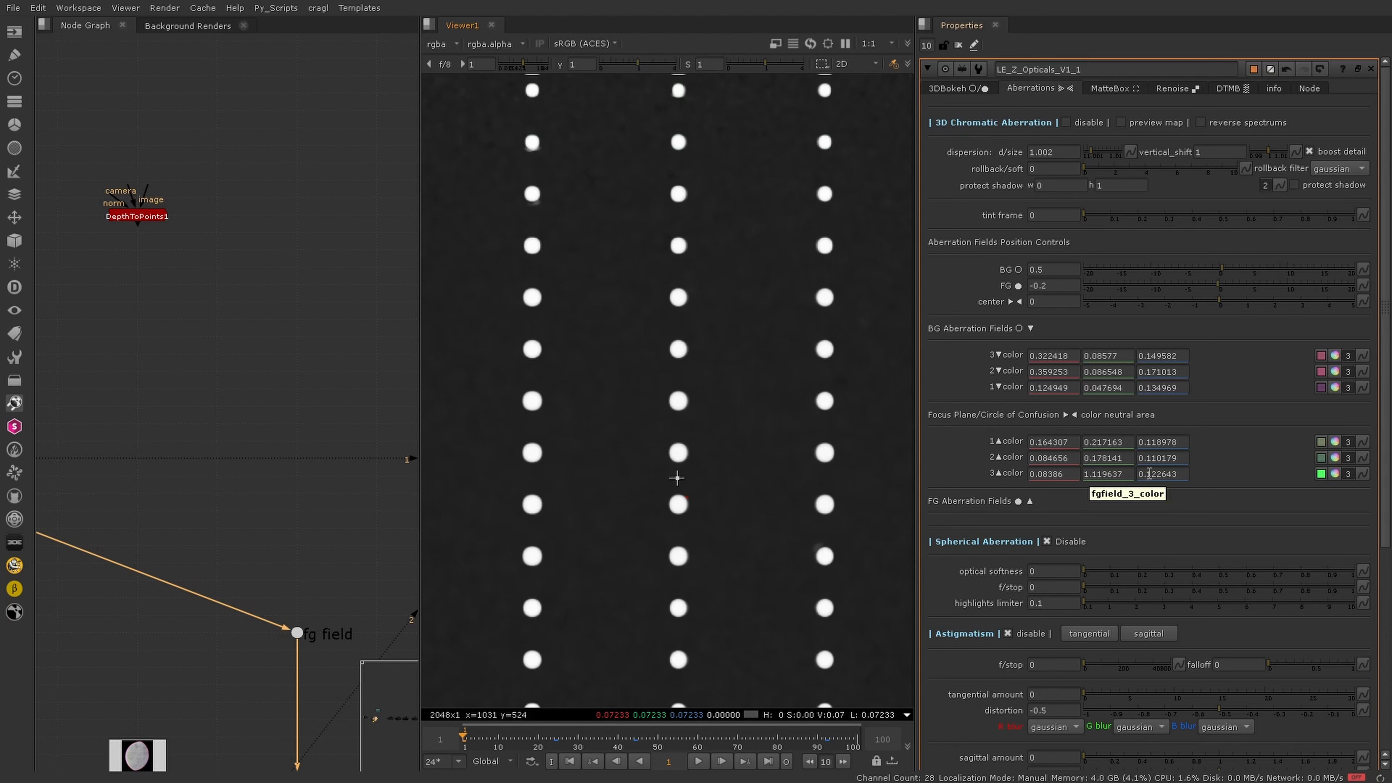
Raise the brightness (V) of the third foreground aberration field color to 4.12.
{"action": "left_click", "coordinate": [1336, 473]}
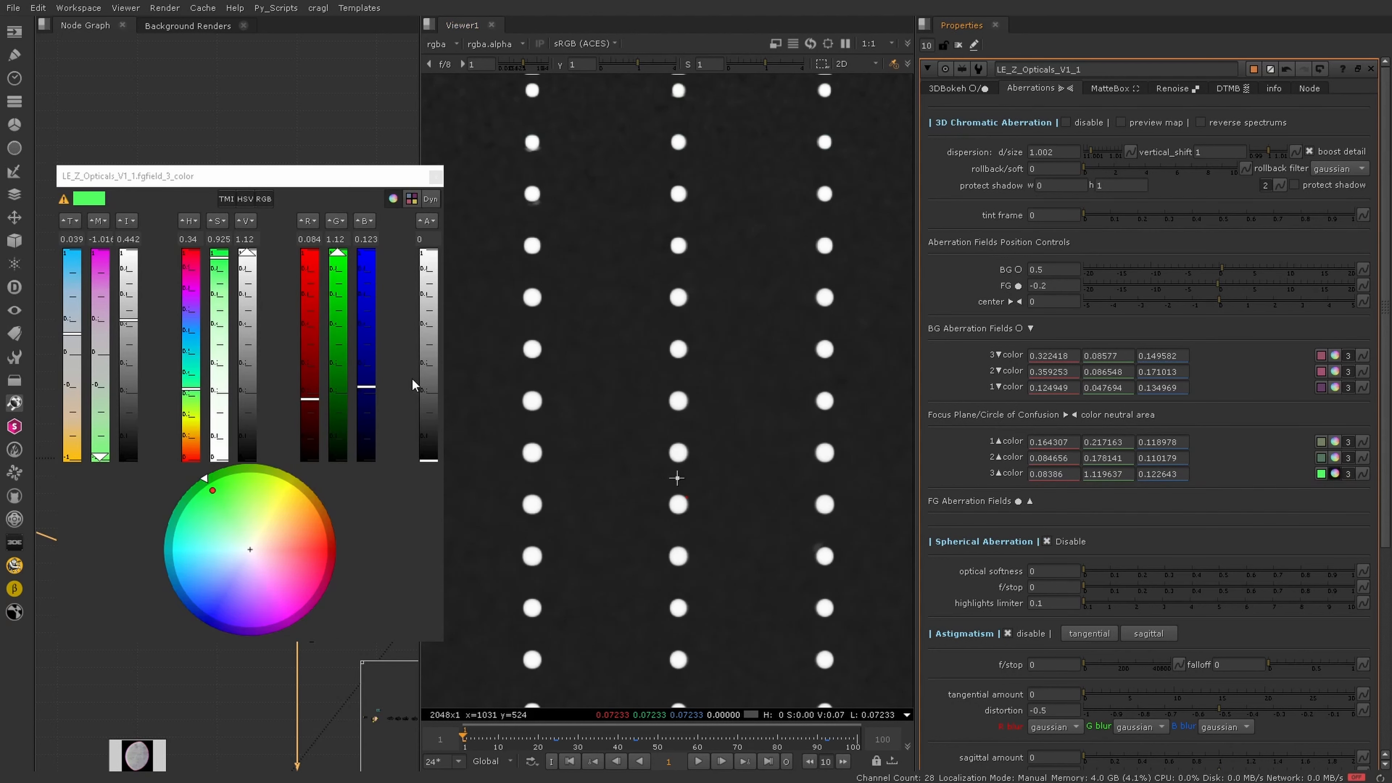
{"action": "left_click", "coordinate": [251, 240]}
{"action": "key", "text": "Up"}
{"action": "key", "text": "Up"}
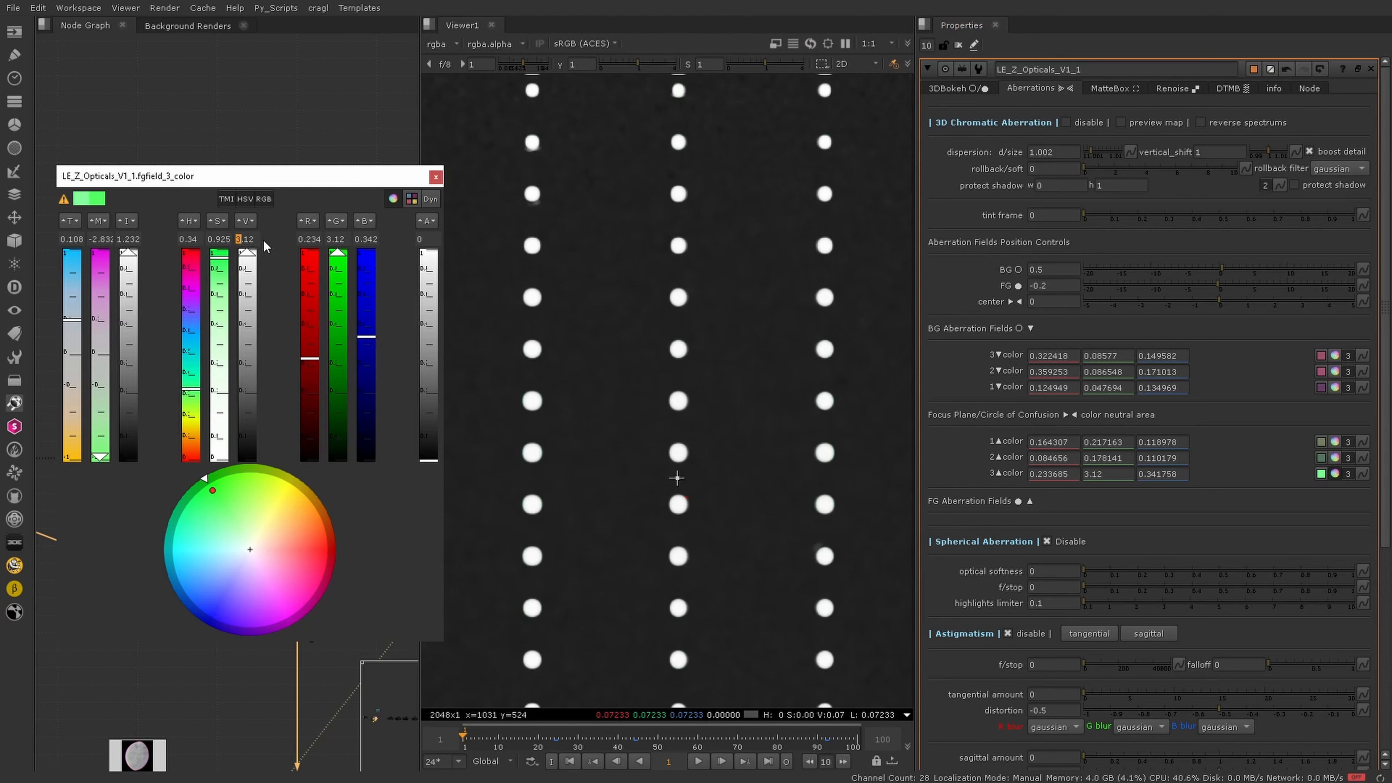
{"action": "key", "text": "Up"}
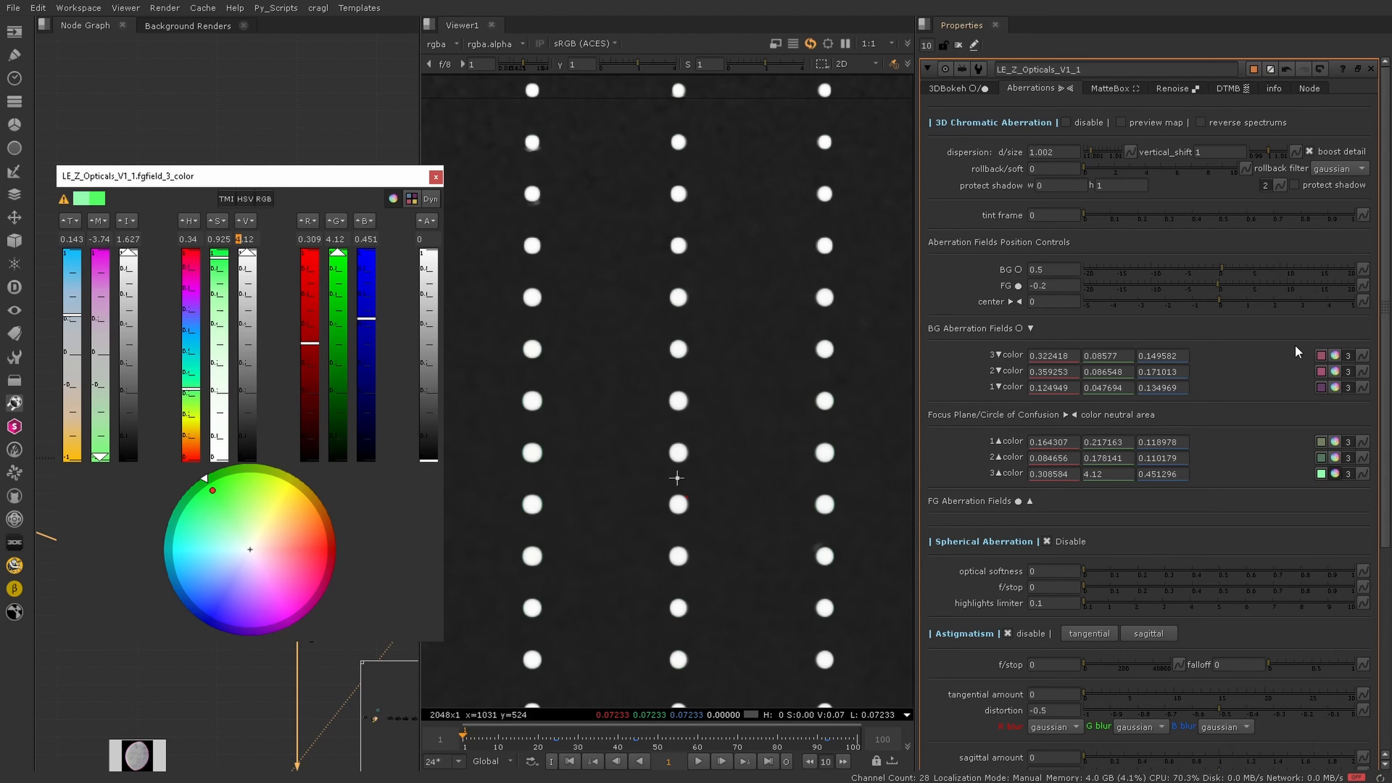
Raise the brightness (V) of the second foreground aberration field color to 1.178.
{"action": "left_click", "coordinate": [1335, 458]}
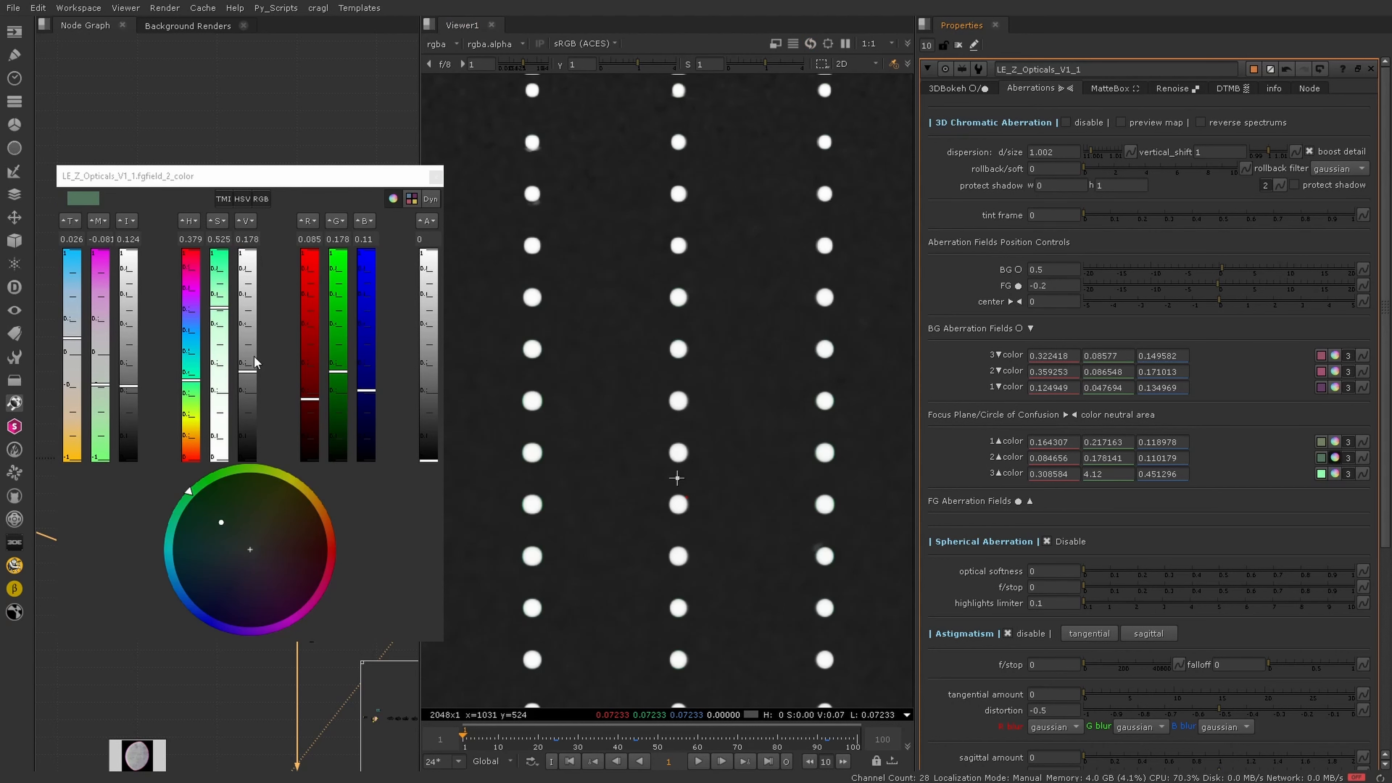
{"action": "left_click", "coordinate": [238, 240]}
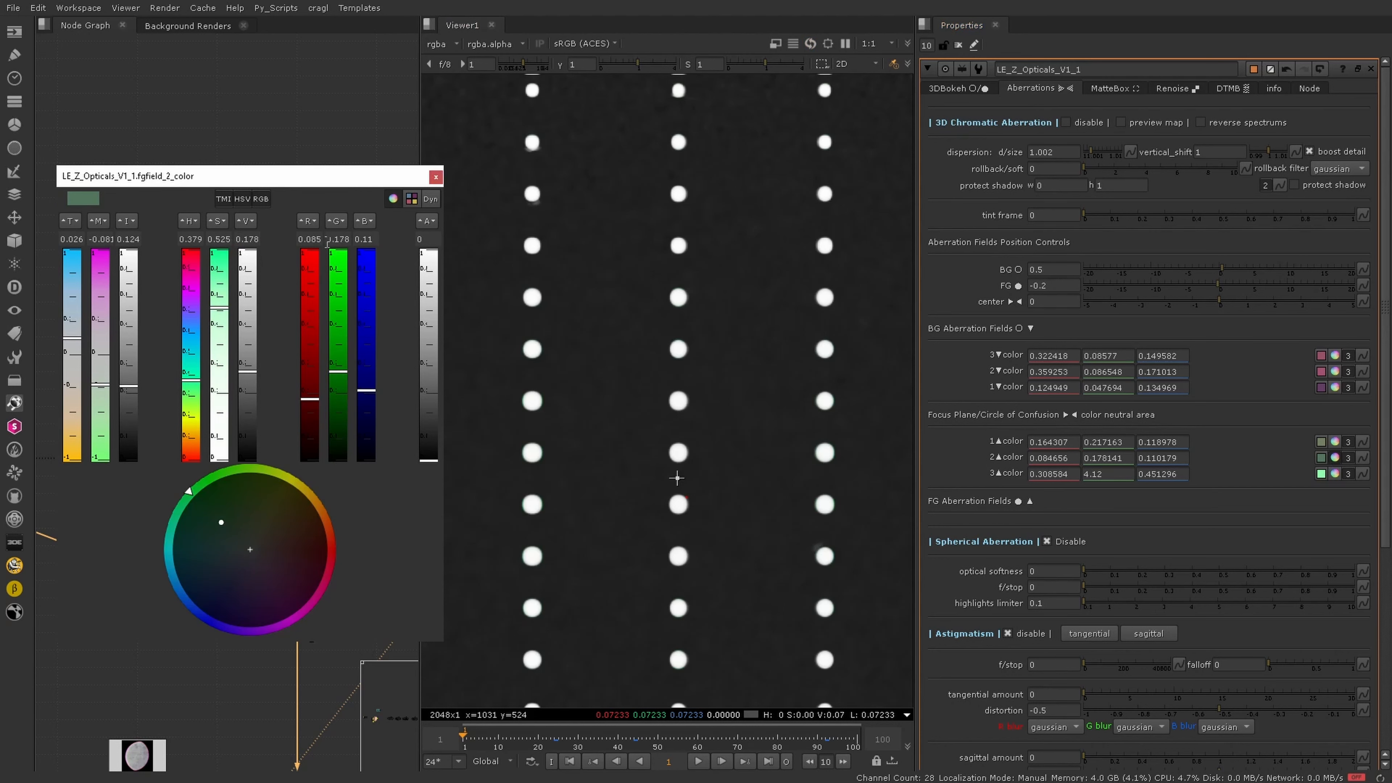
{"action": "key", "text": "Up"}
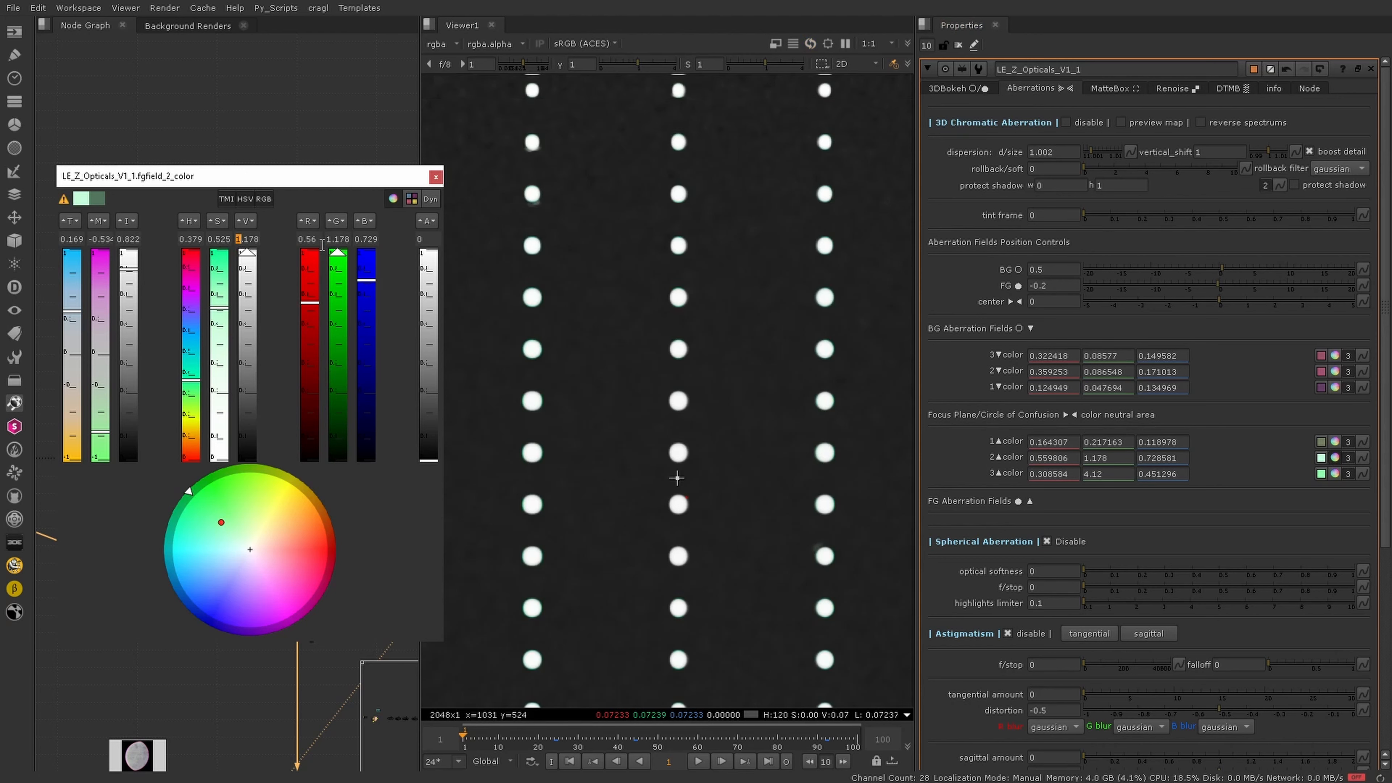
Examine the green fringes on the dots around and away from the image centre.
{"action": "scroll", "coordinate": [566, 319], "scroll_direction": "up", "scroll_amount": 6}
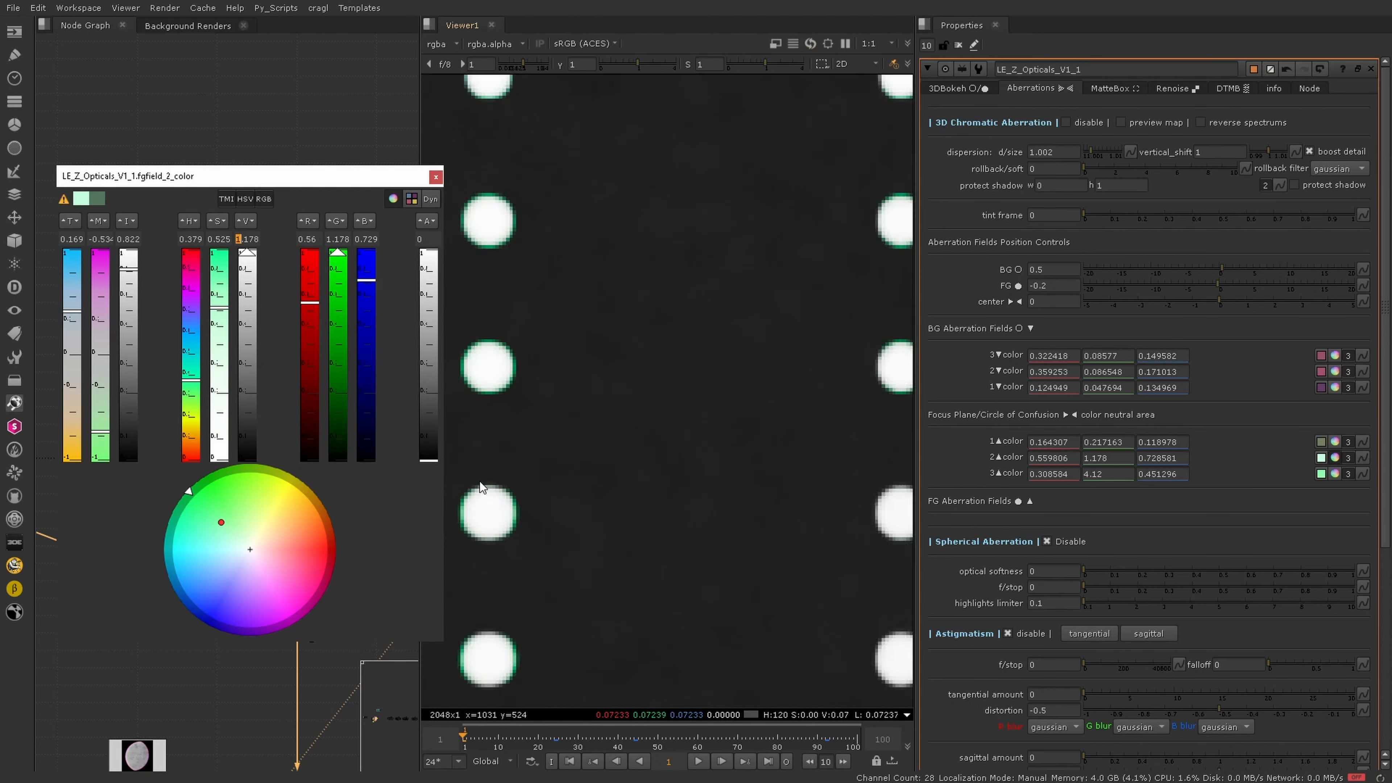
{"action": "scroll", "coordinate": [479, 481], "scroll_direction": "down", "scroll_amount": 3}
{"action": "middle_click_drag", "start_coordinate": [485, 438], "coordinate": [655, 415]}
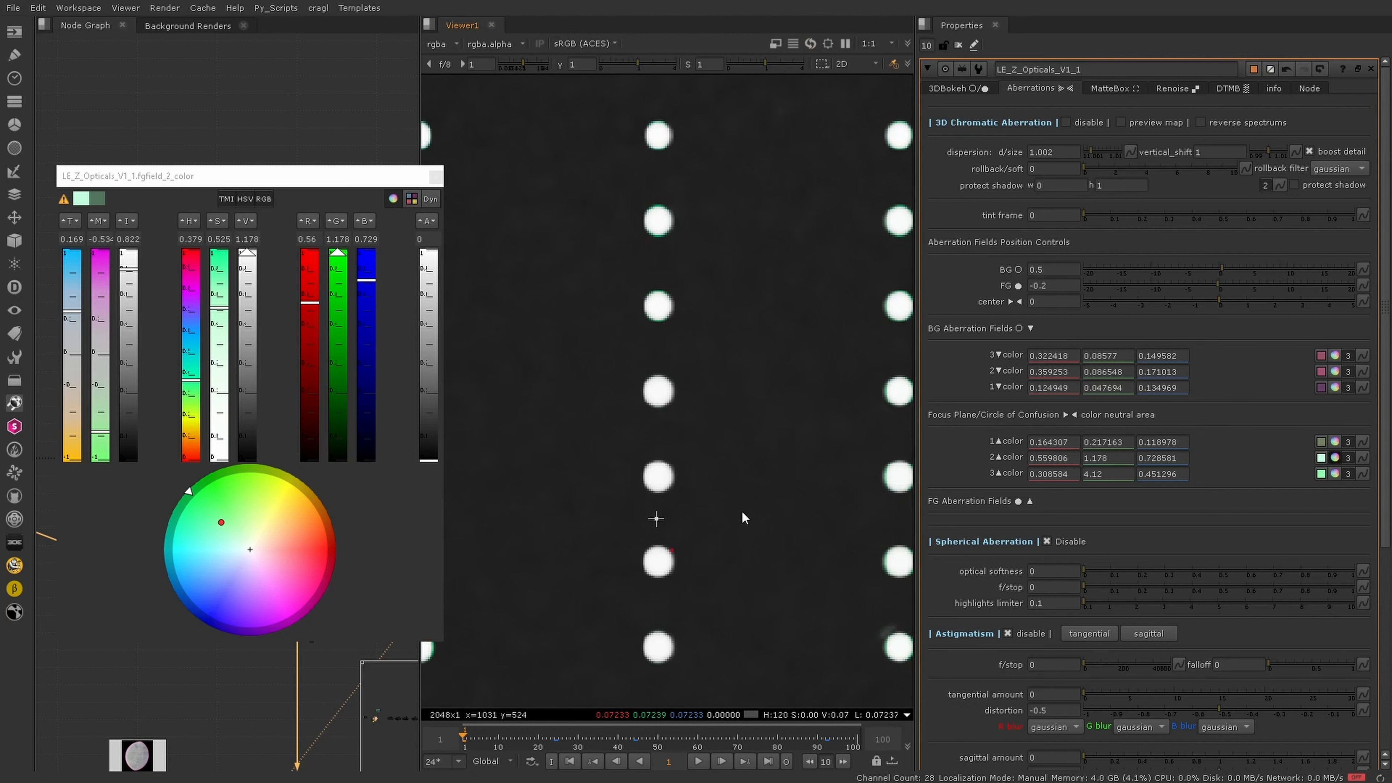
{"action": "scroll", "coordinate": [707, 553], "scroll_direction": "down", "scroll_amount": 3}
{"action": "scroll", "coordinate": [702, 587], "scroll_direction": "down", "scroll_amount": 2}
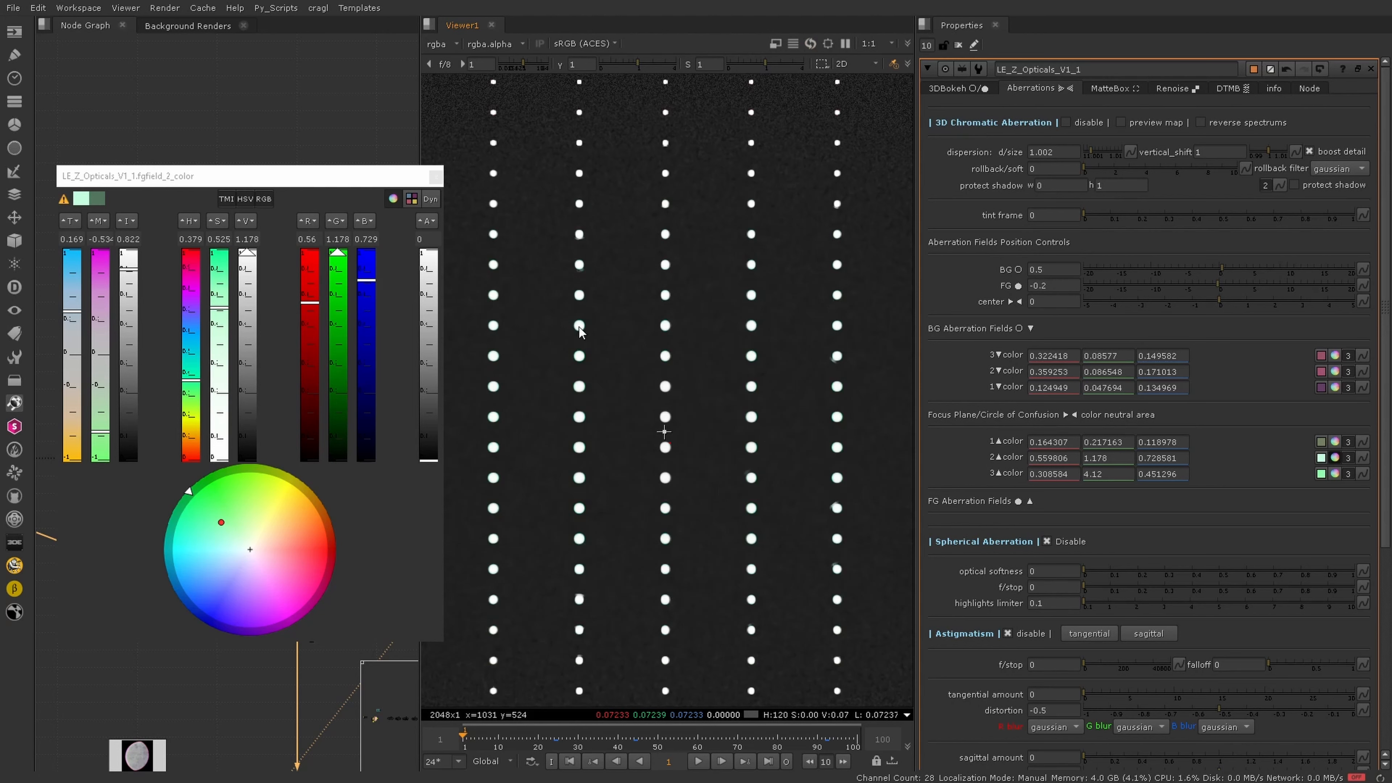
{"action": "middle_click_drag", "start_coordinate": [553, 516], "coordinate": [700, 409]}
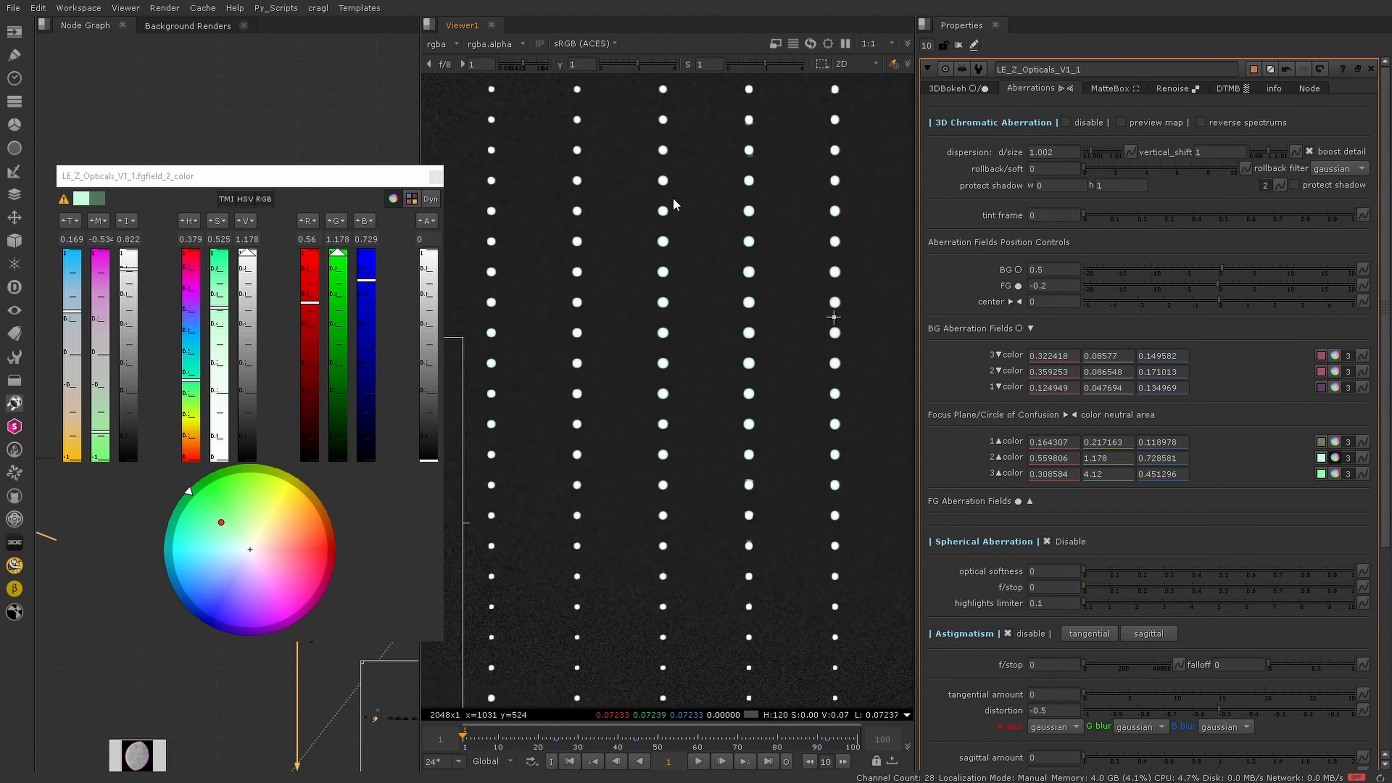
{"action": "scroll", "coordinate": [731, 374], "scroll_direction": "up", "scroll_amount": 6}
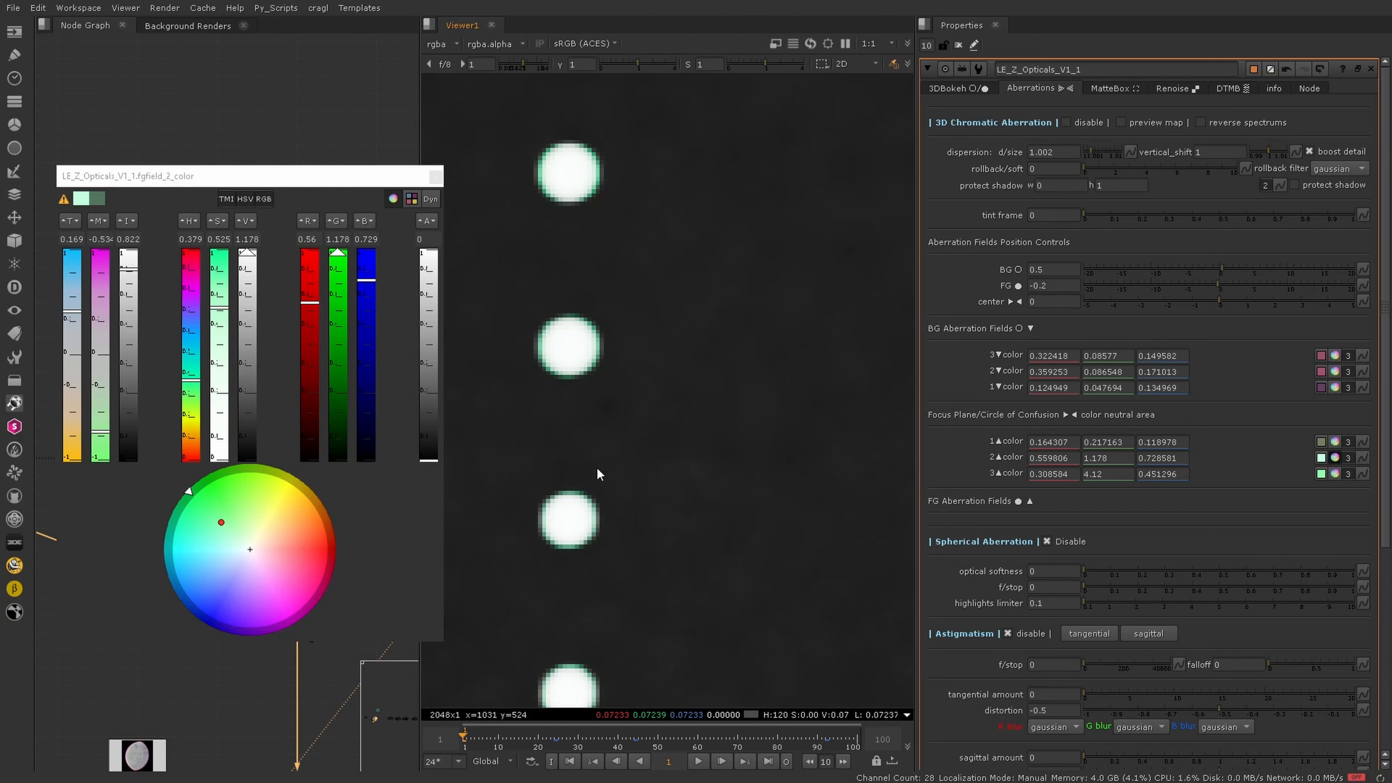
Set the viewer saturation to 4 and compare the dots with chromatic aberration disabled and enabled.
{"action": "left_click_drag", "start_coordinate": [775, 65], "coordinate": [802, 65]}
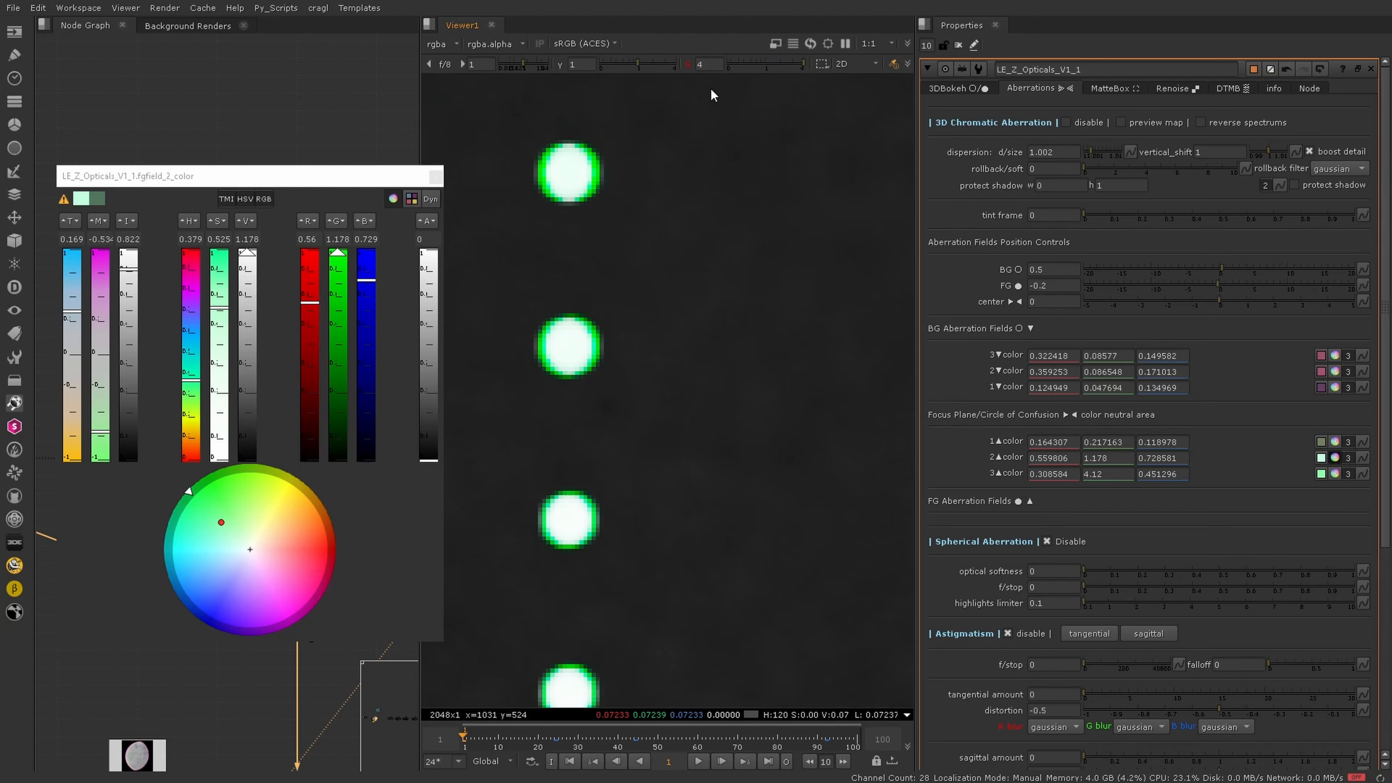
{"action": "left_click", "coordinate": [1065, 122]}
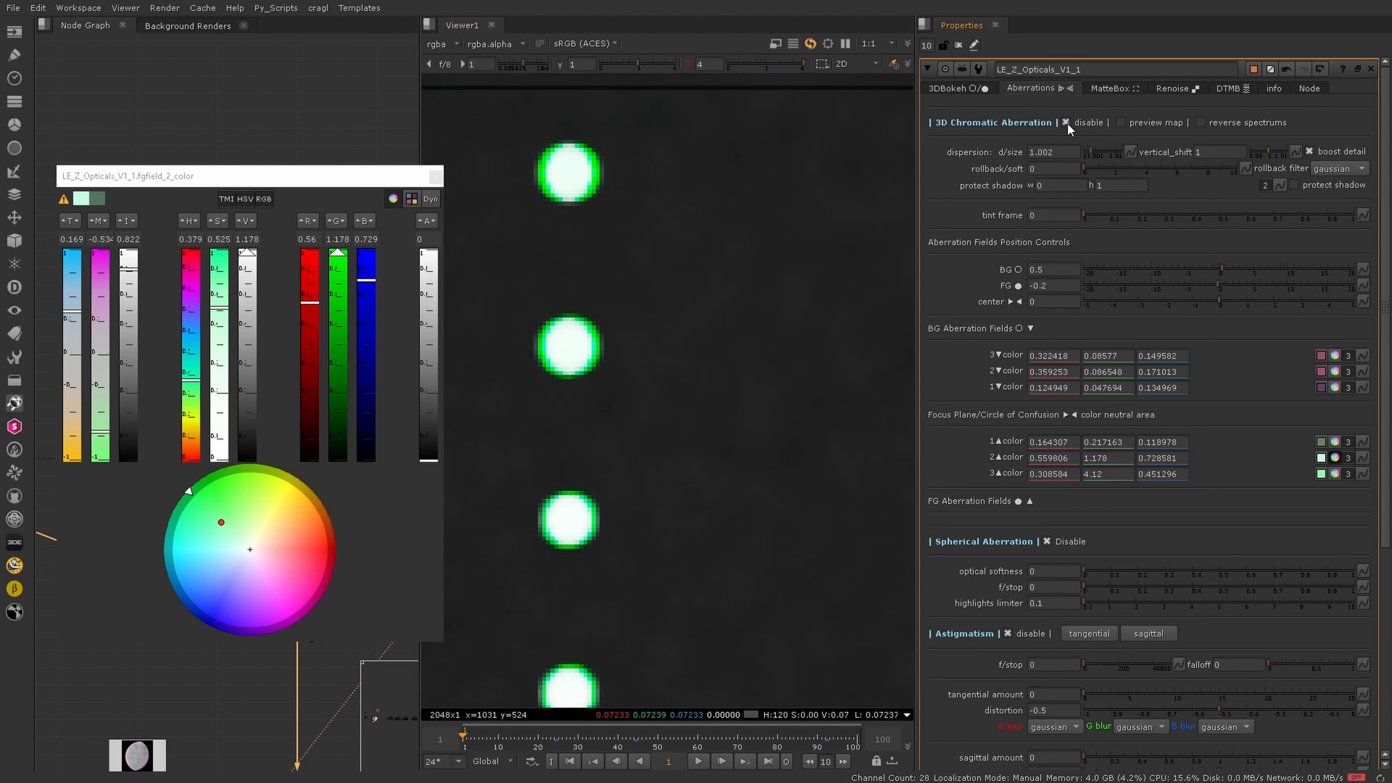
{"action": "left_click", "coordinate": [1069, 124]}
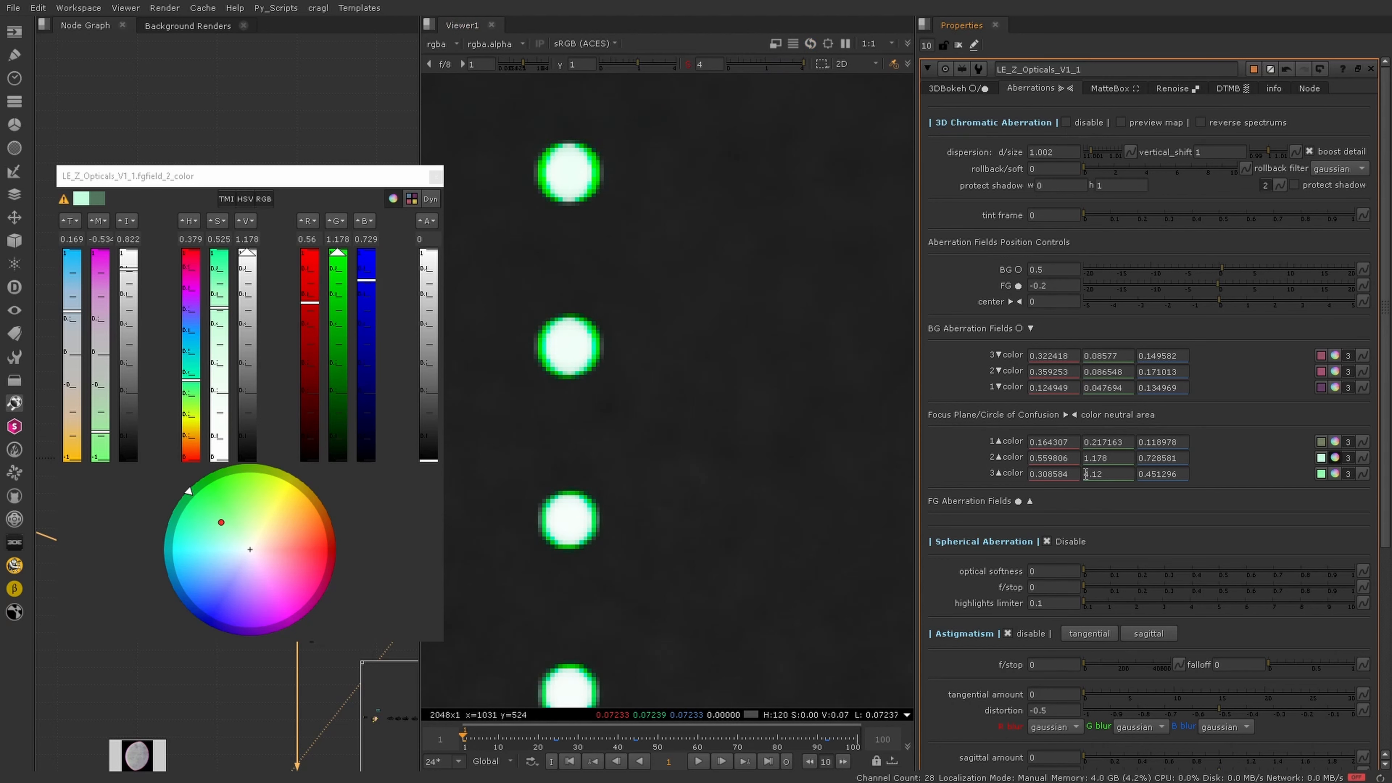
Raise the brightness (V) of the second foreground aberration field color to 1.578.
{"action": "left_click", "coordinate": [239, 240]}
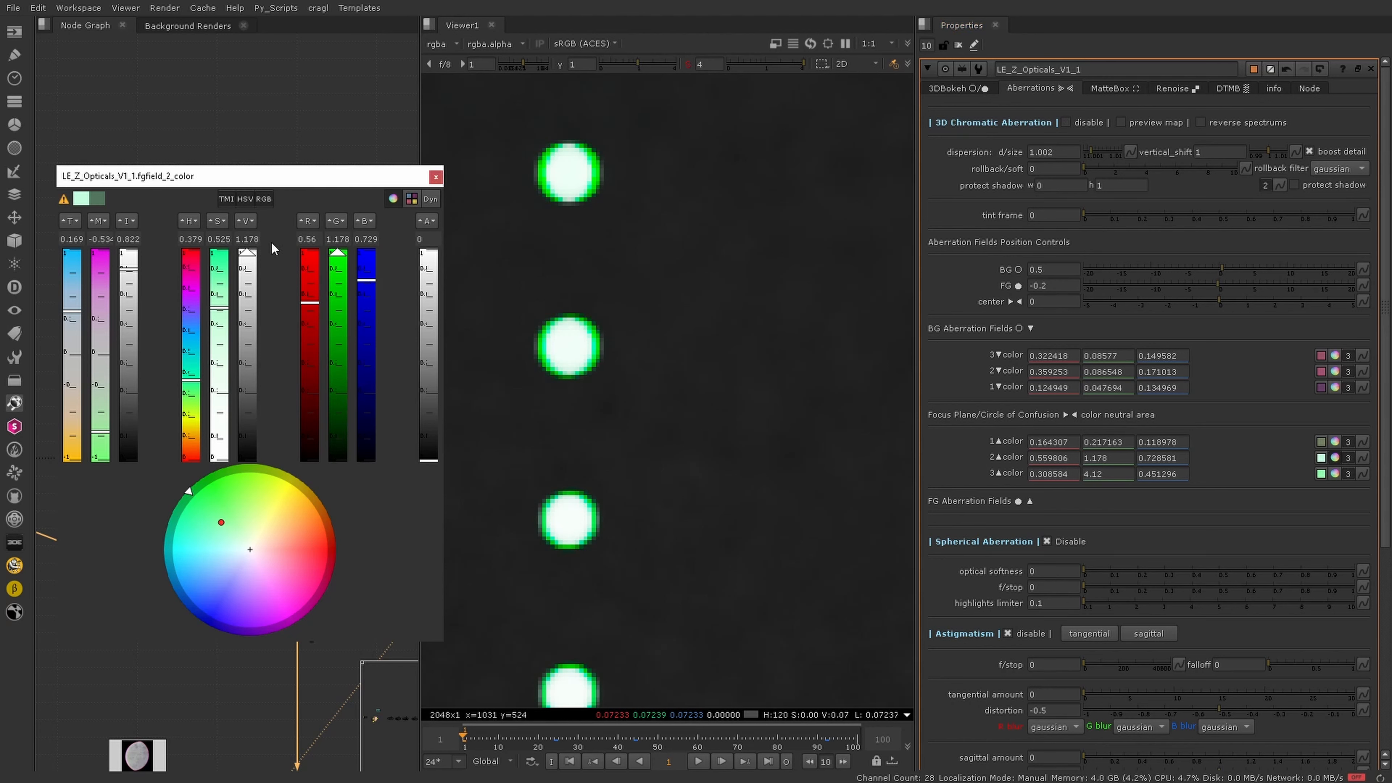
{"action": "key", "text": "Up"}
{"action": "key", "text": "Up"}
{"action": "key", "text": "Up"}
{"action": "key", "text": "Up"}
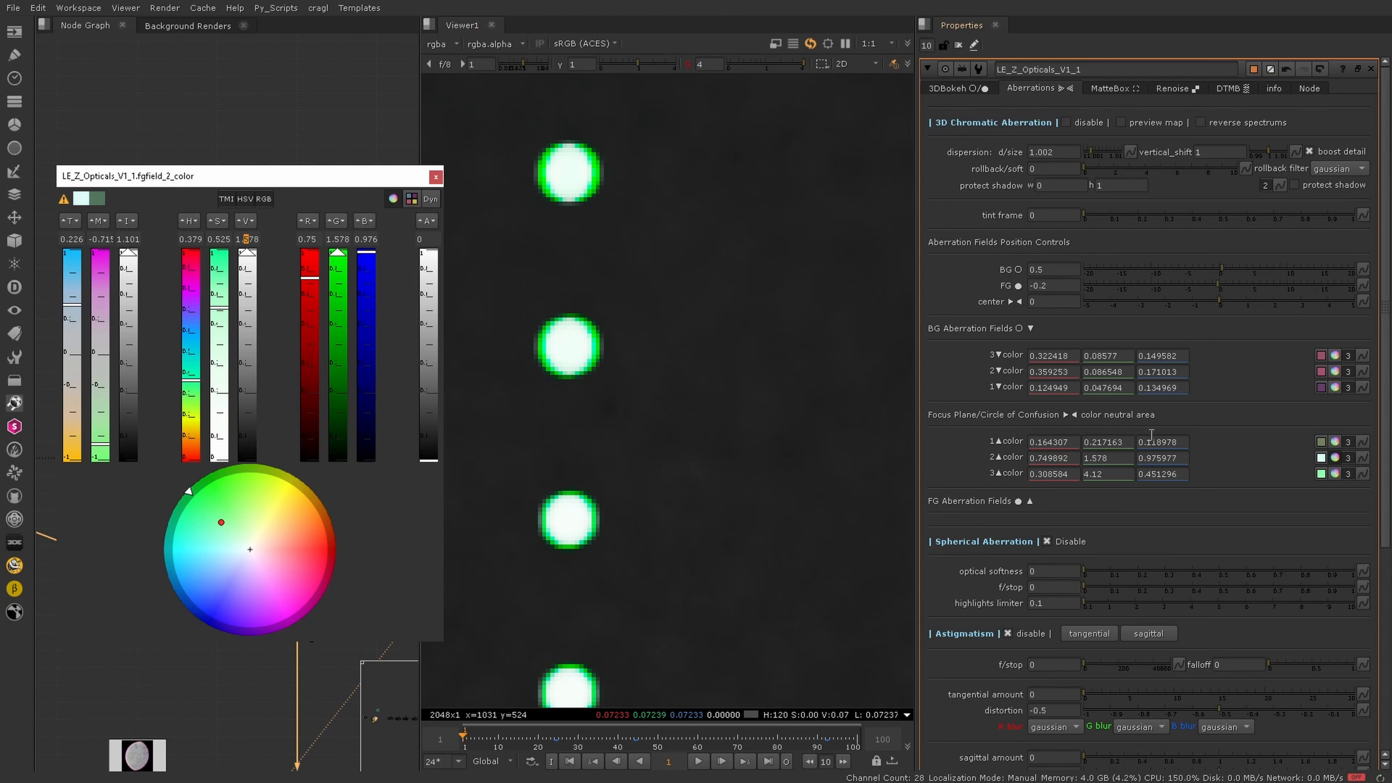
Lower the brightness (V) of the third foreground aberration field color to 2.12.
{"action": "left_click", "coordinate": [1091, 474]}
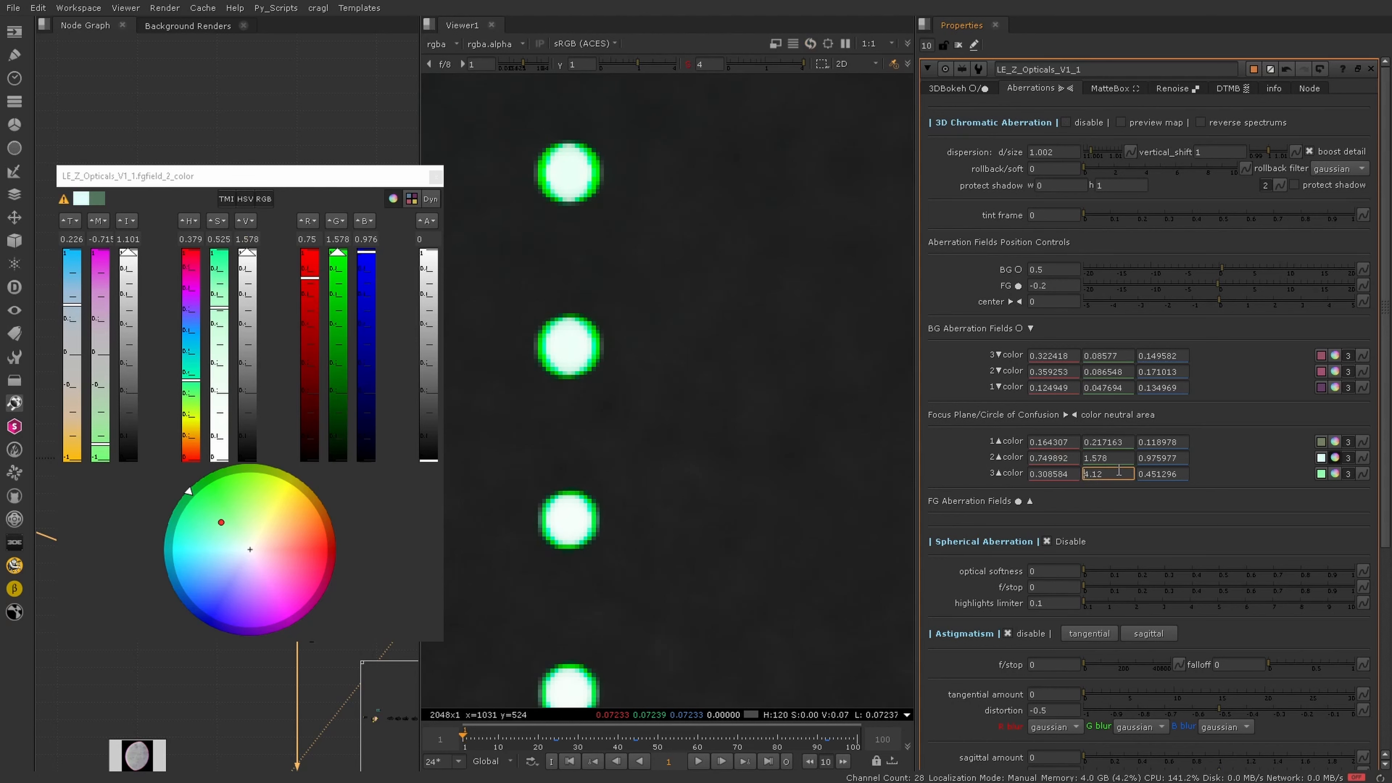
{"action": "left_click", "coordinate": [1336, 474]}
{"action": "left_click", "coordinate": [239, 239]}
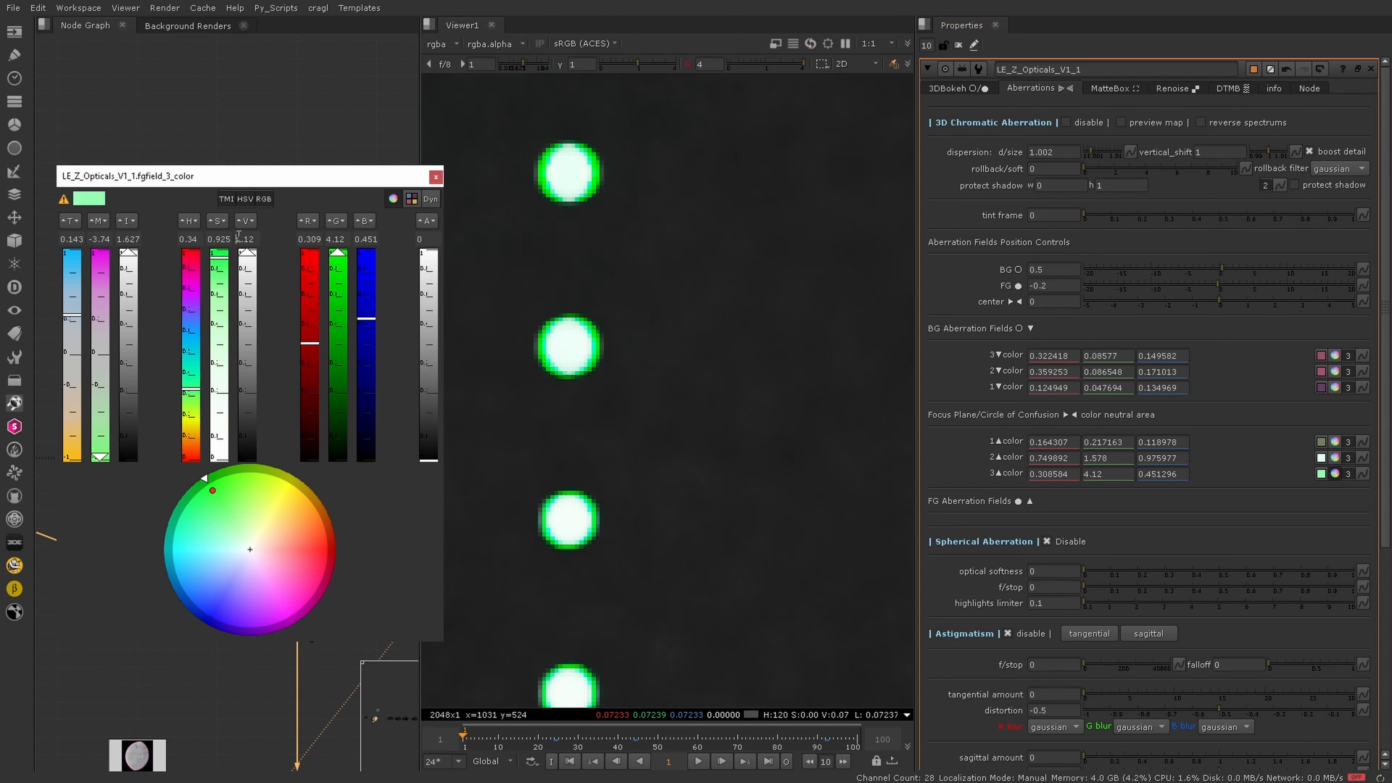
{"action": "key", "text": "Down"}
{"action": "key", "text": "Down"}
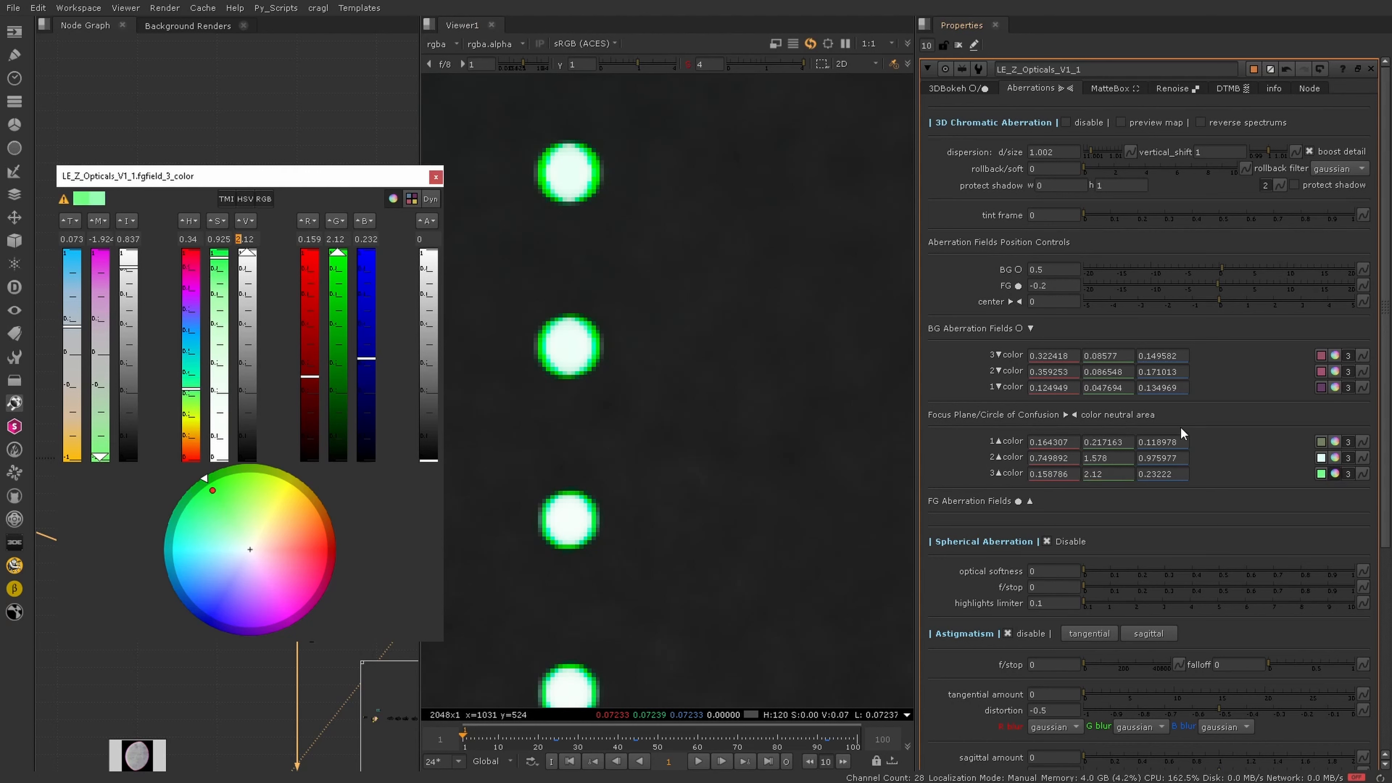
Raise the brightness (V) of the first foreground aberration field color to 1.217.
{"action": "left_click", "coordinate": [1336, 442]}
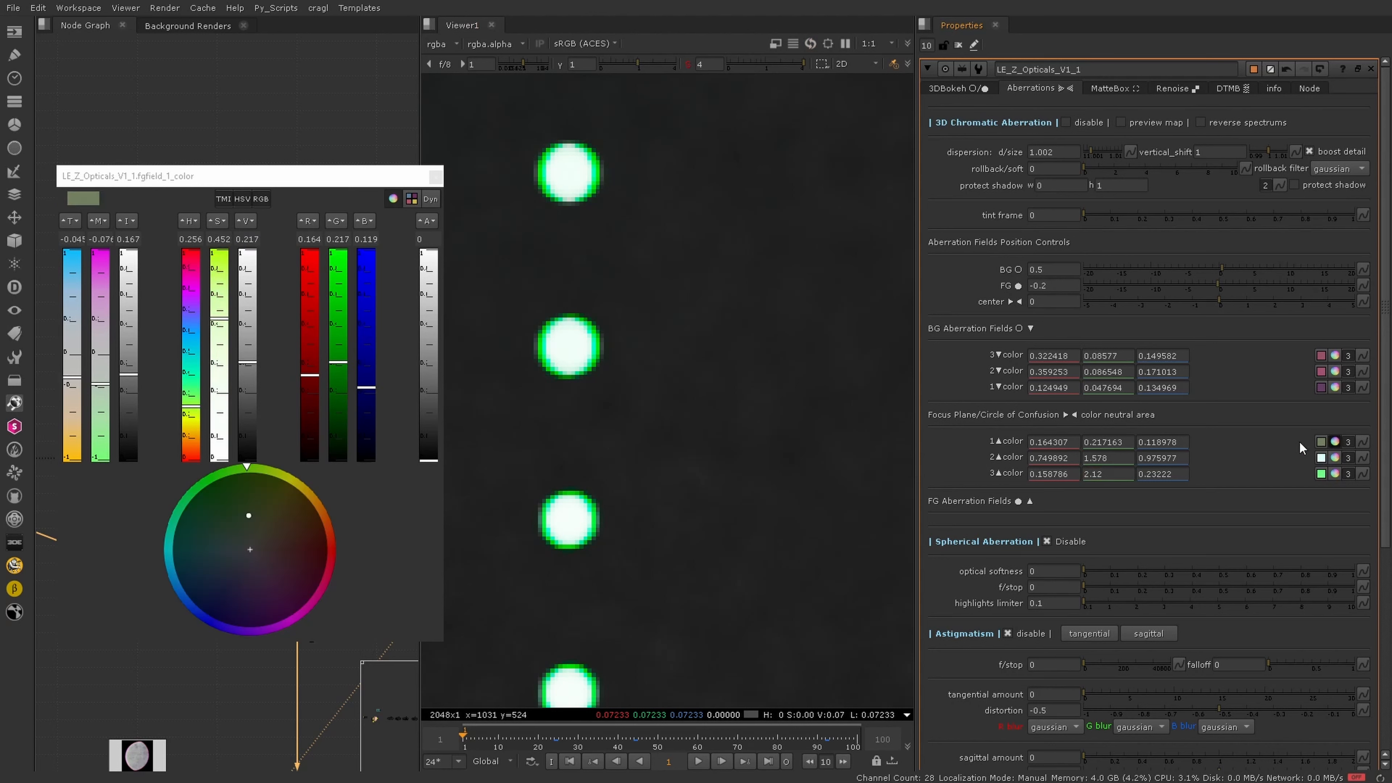
{"action": "left_click", "coordinate": [260, 241]}
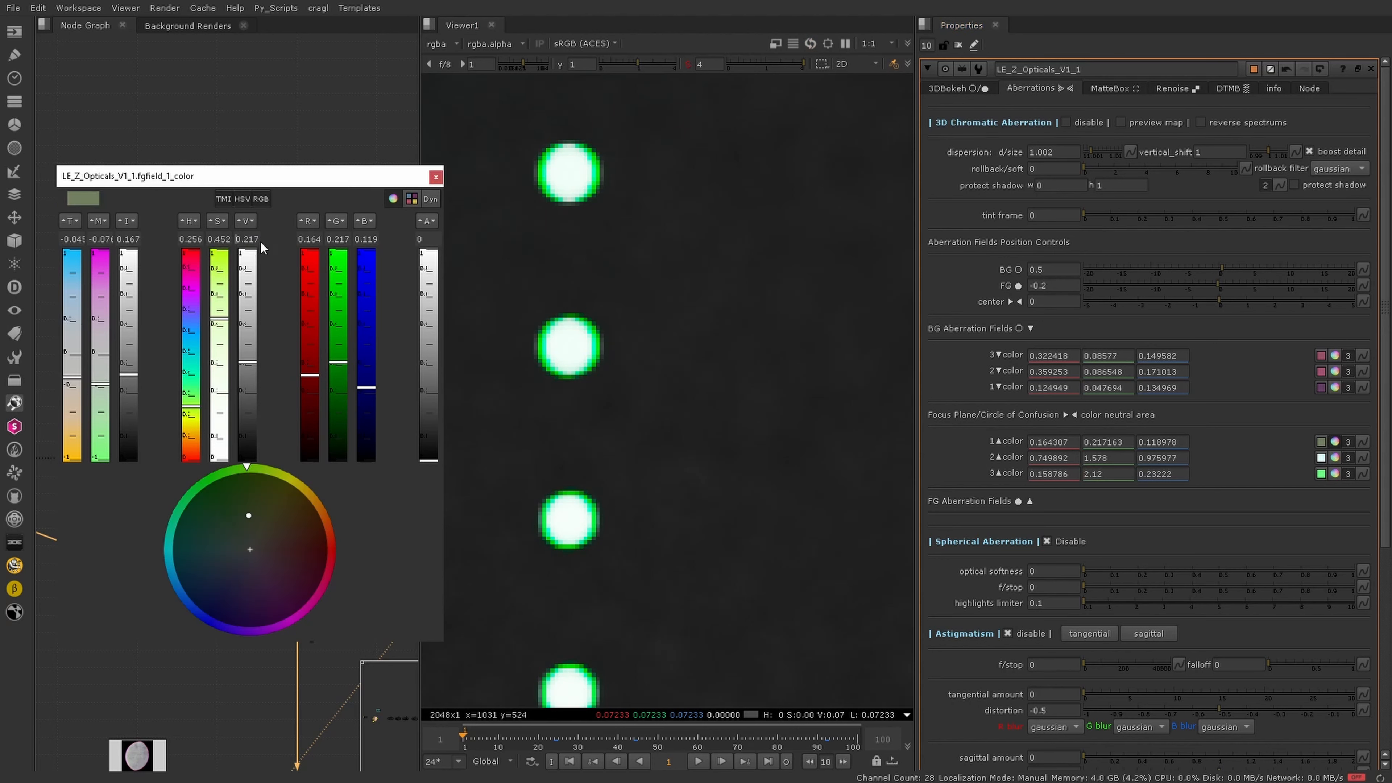
{"action": "key", "text": "Up"}
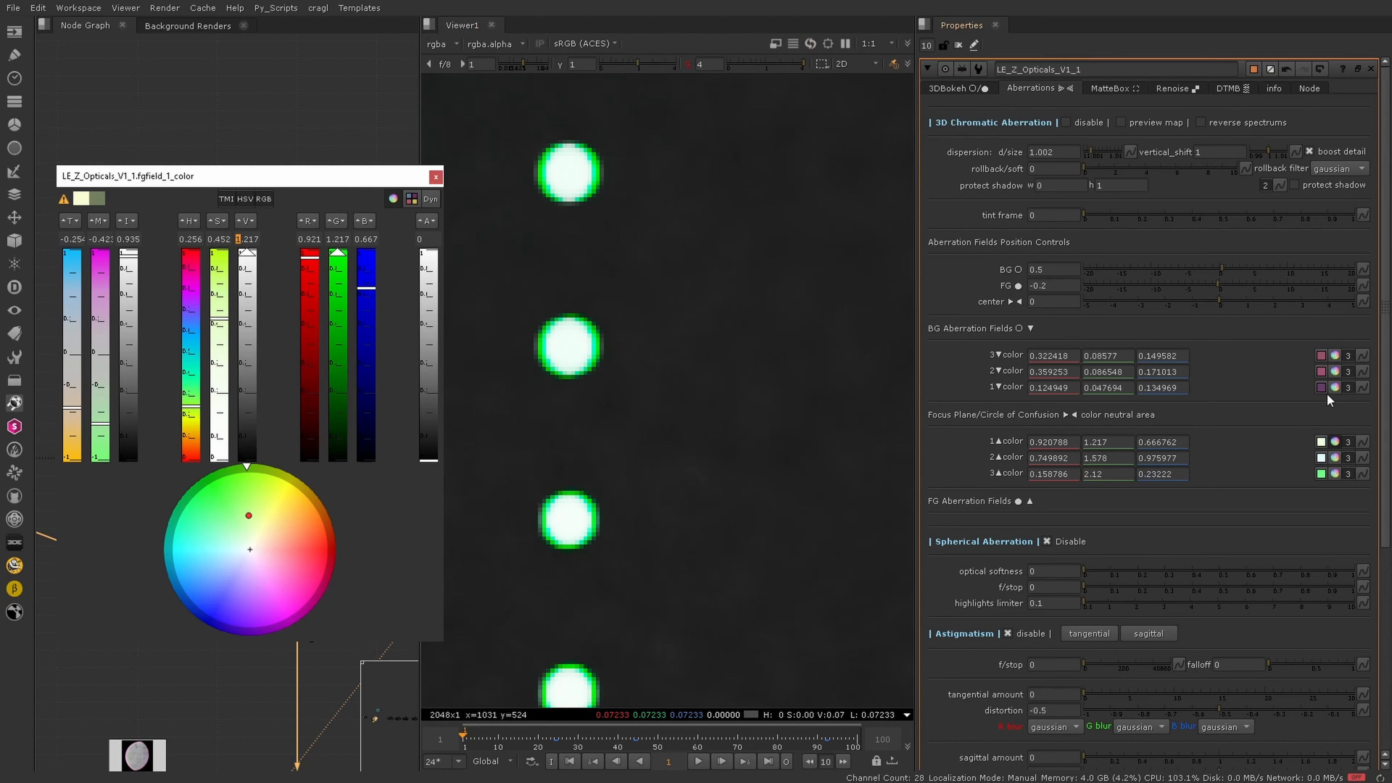
Raise the brightness (V) of the background aberration field colors, the first to 1.135 and the second to 1.359.
{"action": "left_click", "coordinate": [1336, 388]}
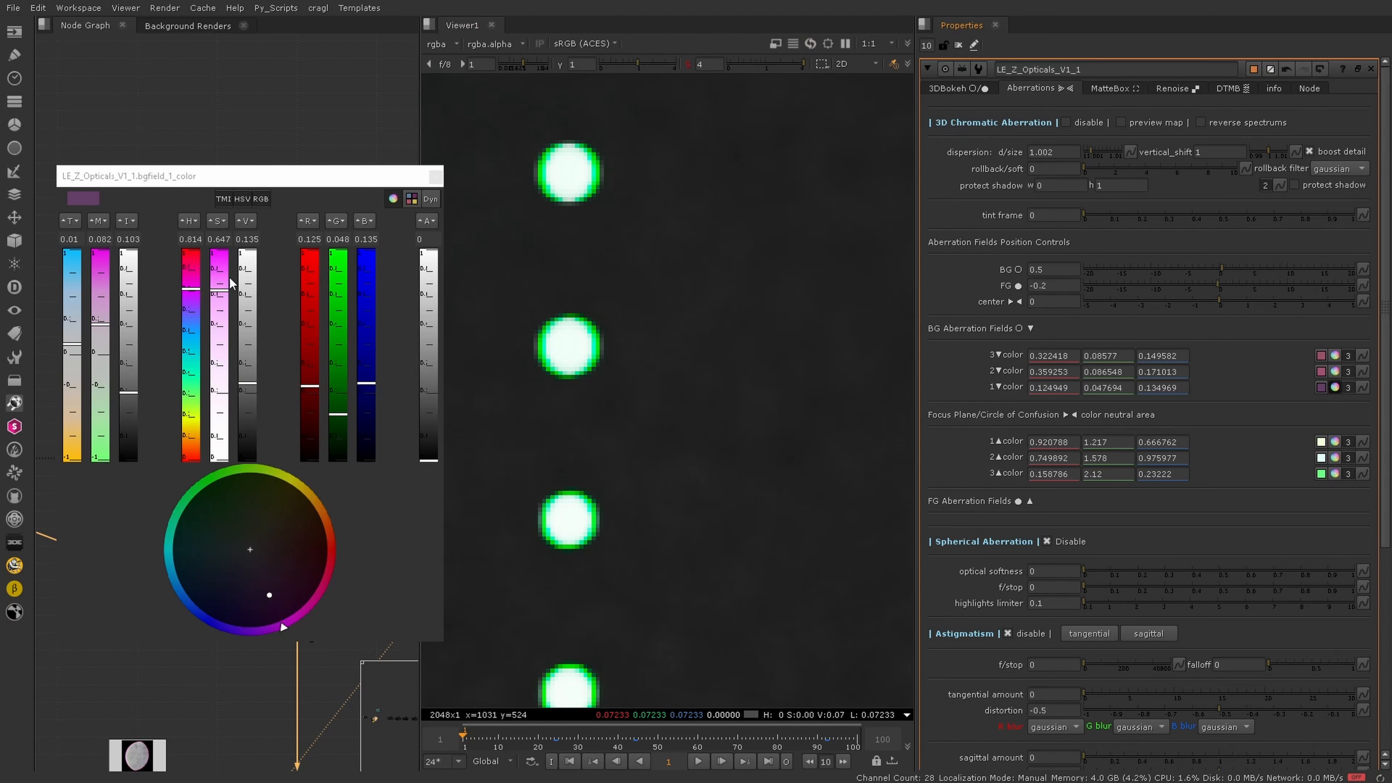
{"action": "left_click", "coordinate": [239, 239]}
{"action": "key", "text": "Up"}
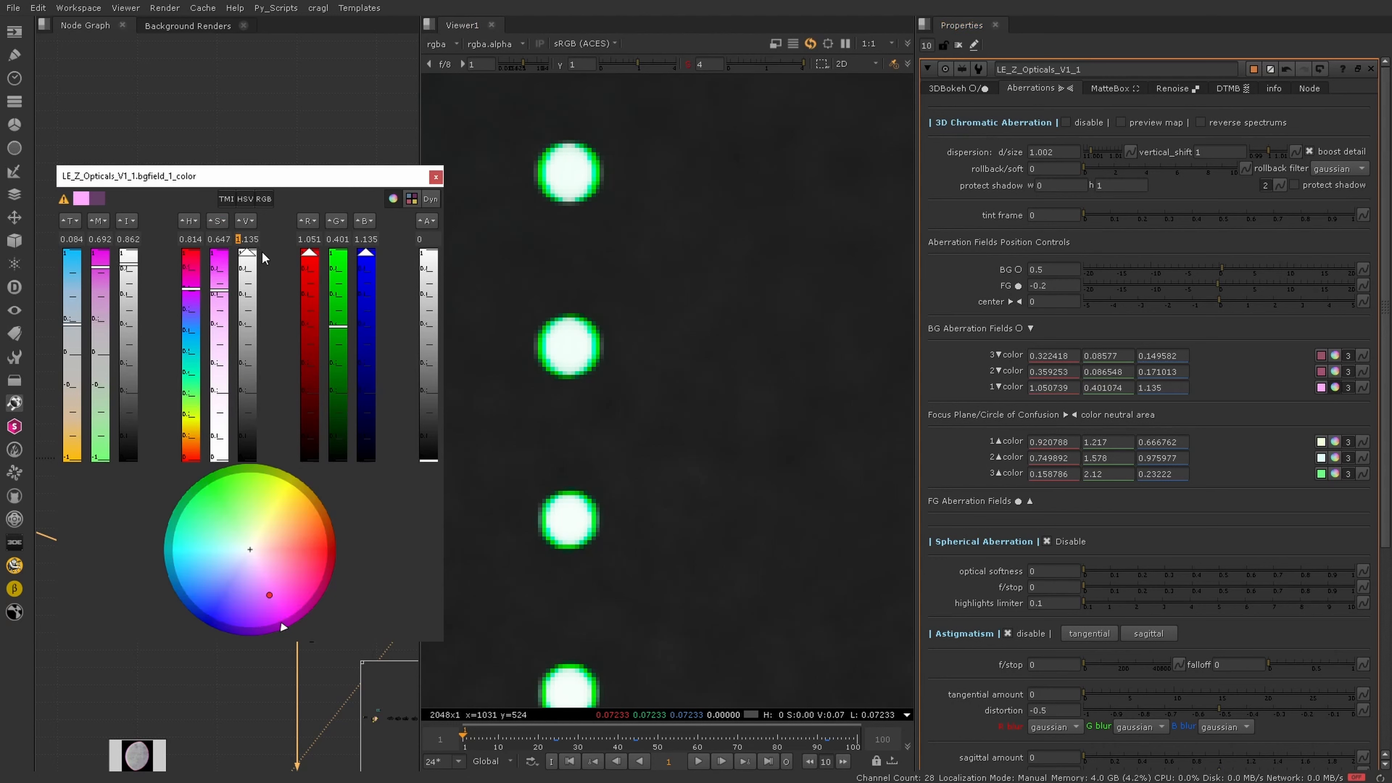
{"action": "left_click", "coordinate": [1335, 372]}
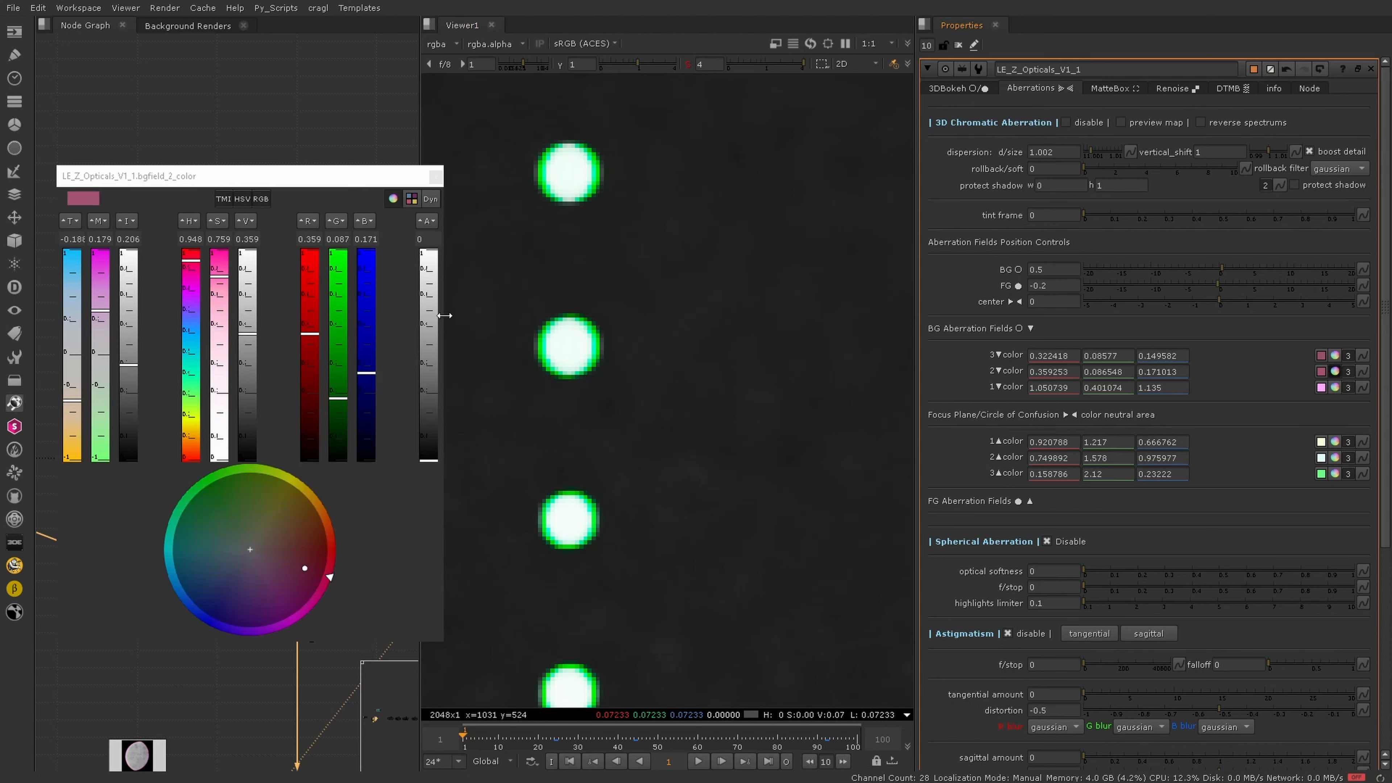
{"action": "left_click", "coordinate": [240, 239]}
{"action": "key", "text": "Up"}
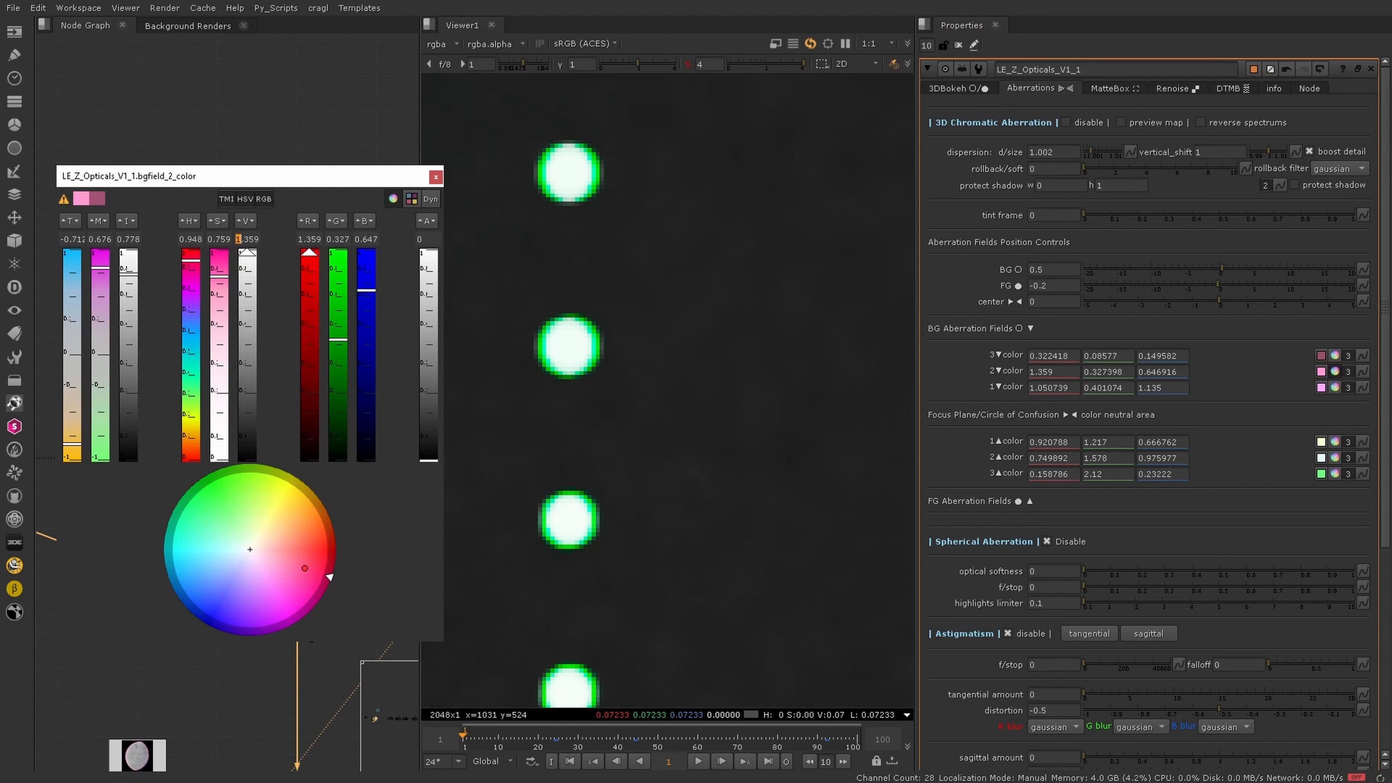
Raise the brightness (V) of the third background aberration field color to 1.322 and close the color picker.
{"action": "left_click", "coordinate": [1335, 355]}
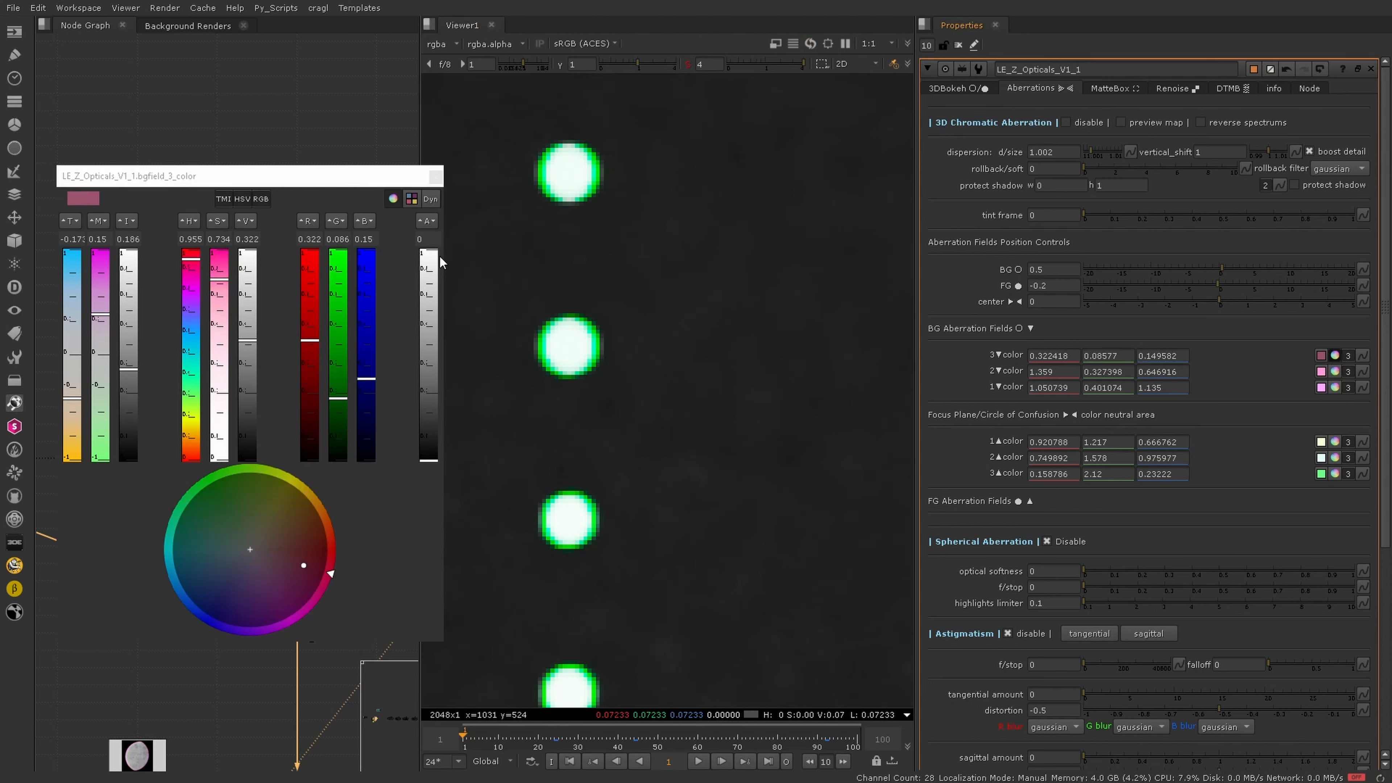
{"action": "left_click", "coordinate": [239, 239]}
{"action": "key", "text": "Up"}
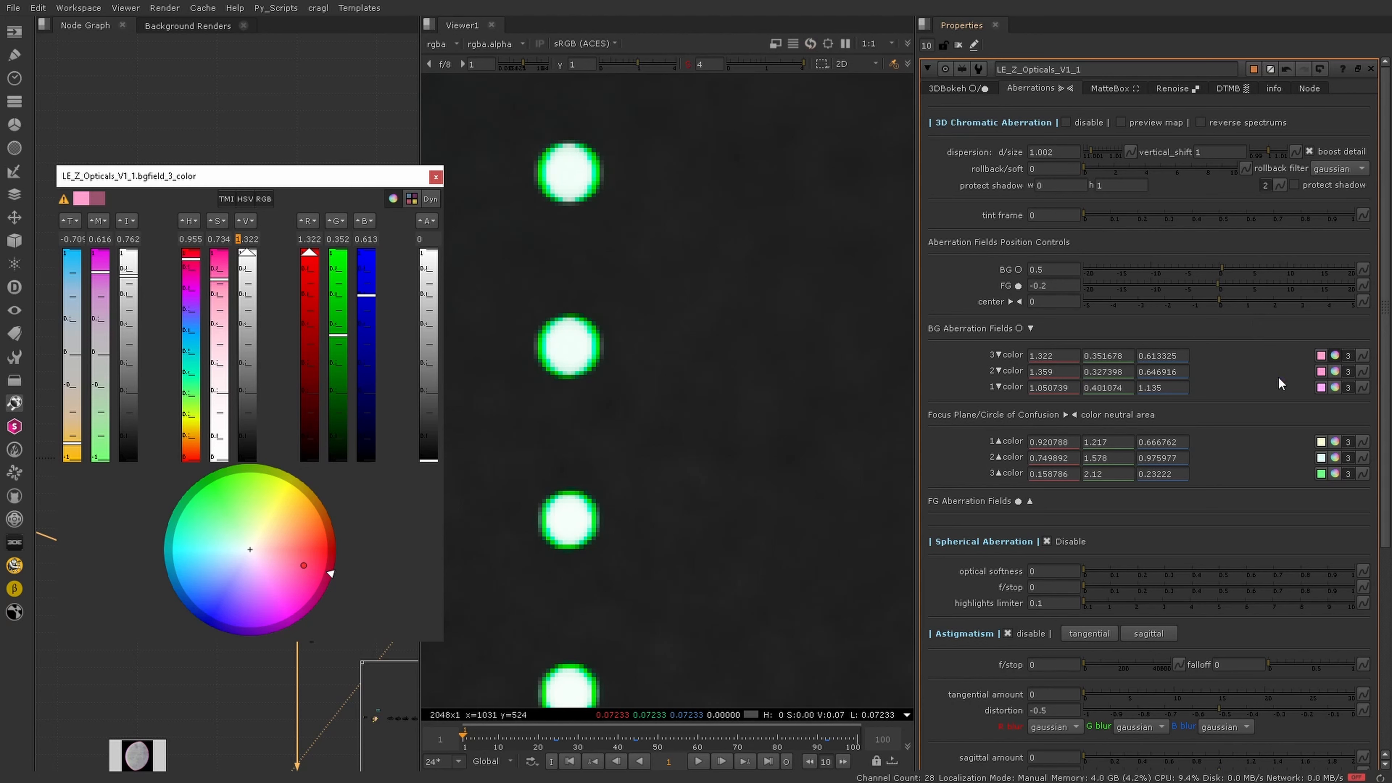
{"action": "key", "text": "f"}
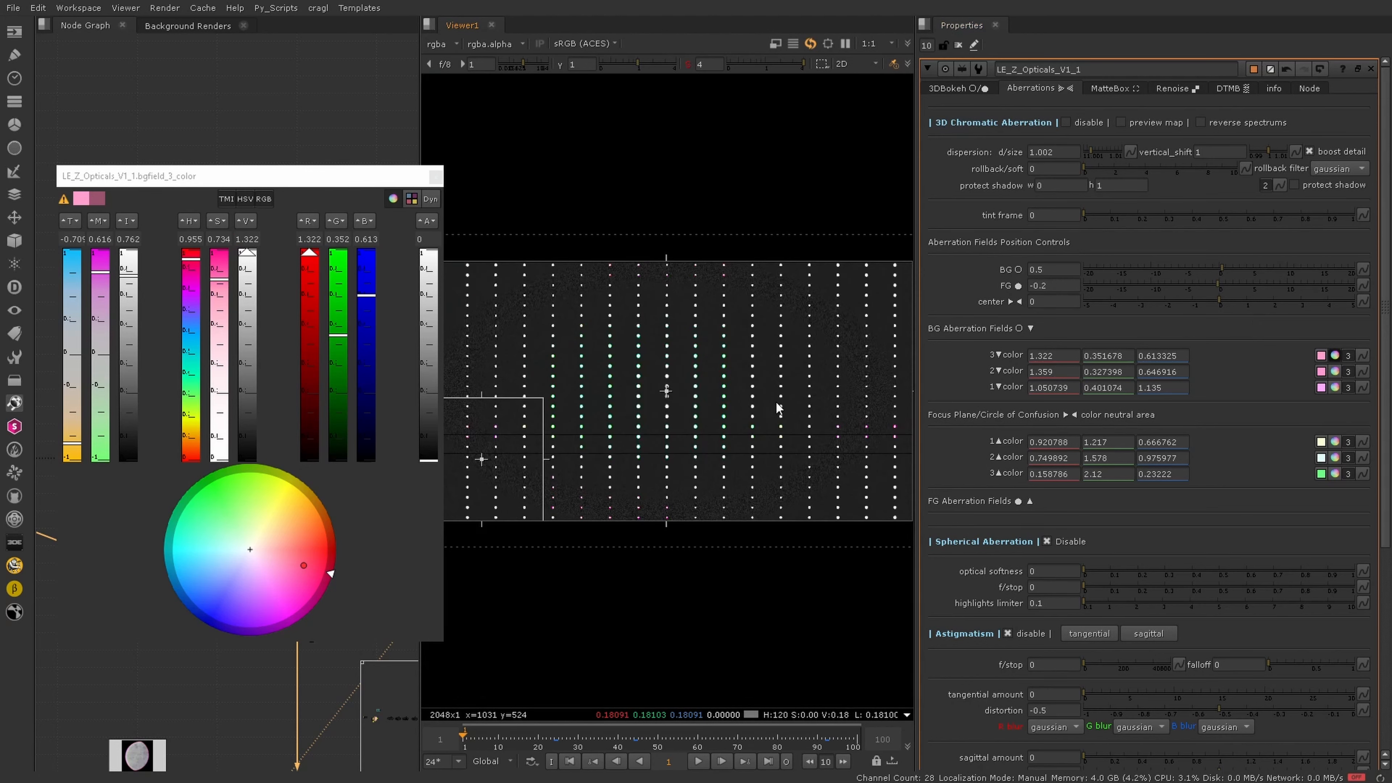
{"action": "left_click", "coordinate": [437, 177]}
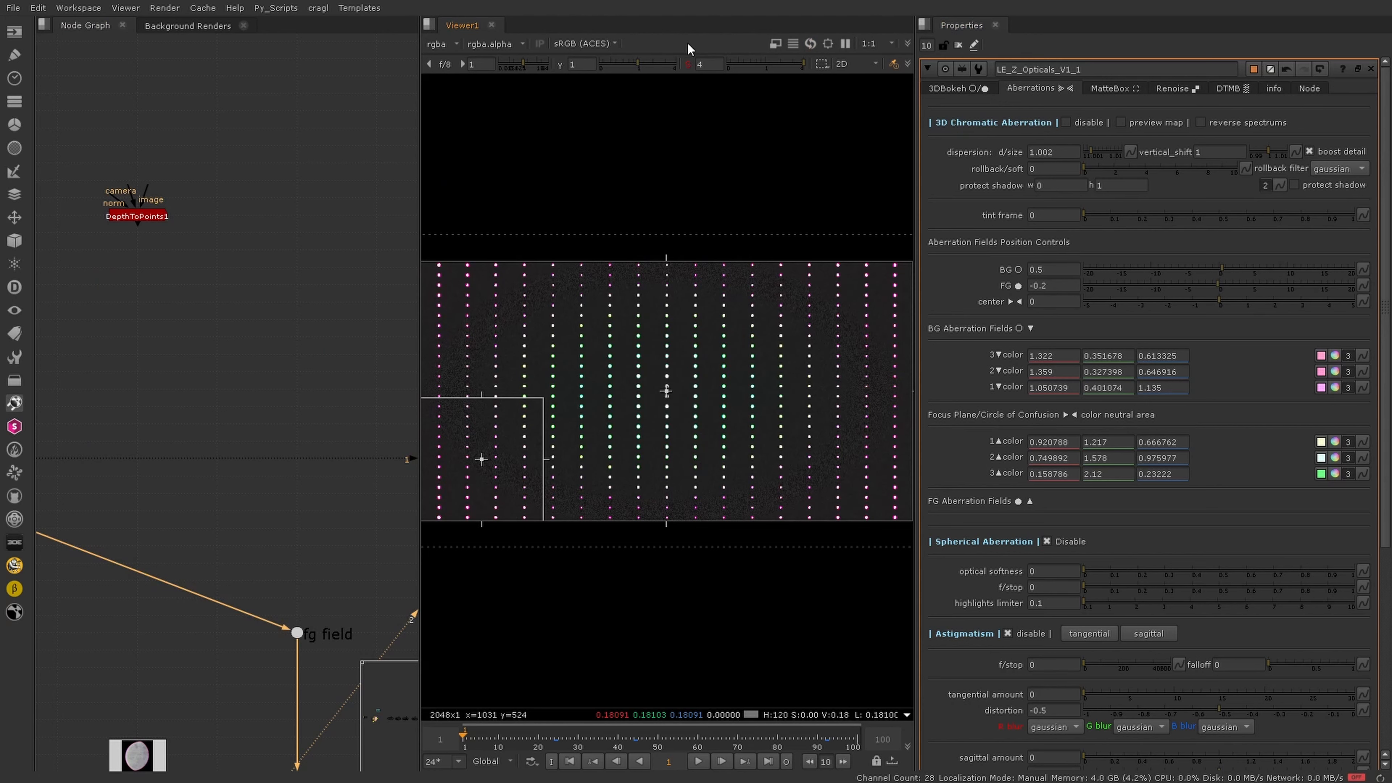
Reset the viewer saturation to 1 and examine the color fringes on the dots around the focus transition.
{"action": "left_click", "coordinate": [689, 65]}
{"action": "scroll", "coordinate": [866, 505], "scroll_direction": "up", "scroll_amount": 5}
{"action": "scroll", "coordinate": [873, 527], "scroll_direction": "up", "scroll_amount": 3}
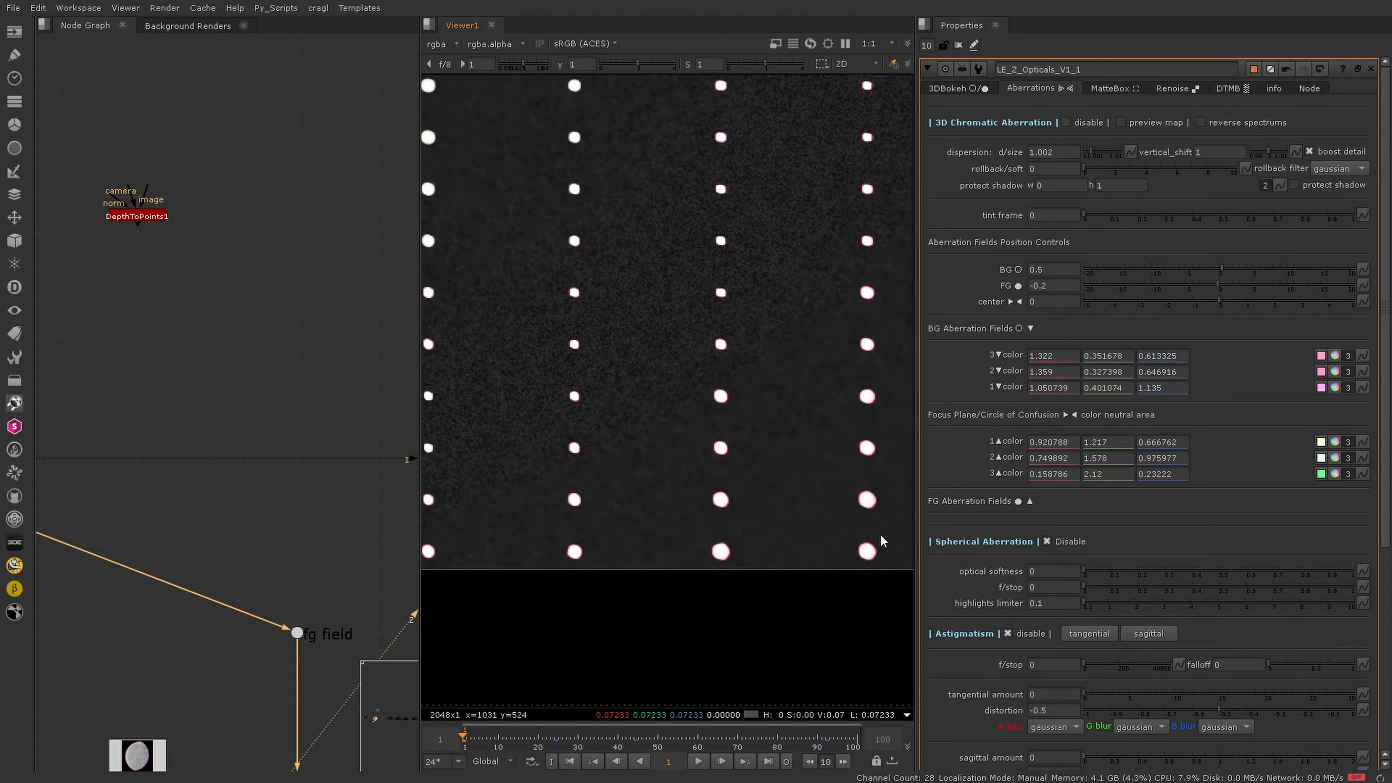
{"action": "scroll", "coordinate": [887, 540], "scroll_direction": "up", "scroll_amount": 3}
{"action": "middle_click_drag", "start_coordinate": [588, 332], "coordinate": [808, 555]}
{"action": "scroll", "coordinate": [684, 423], "scroll_direction": "up", "scroll_amount": 3}
{"action": "scroll", "coordinate": [691, 449], "scroll_direction": "down", "scroll_amount": 5}
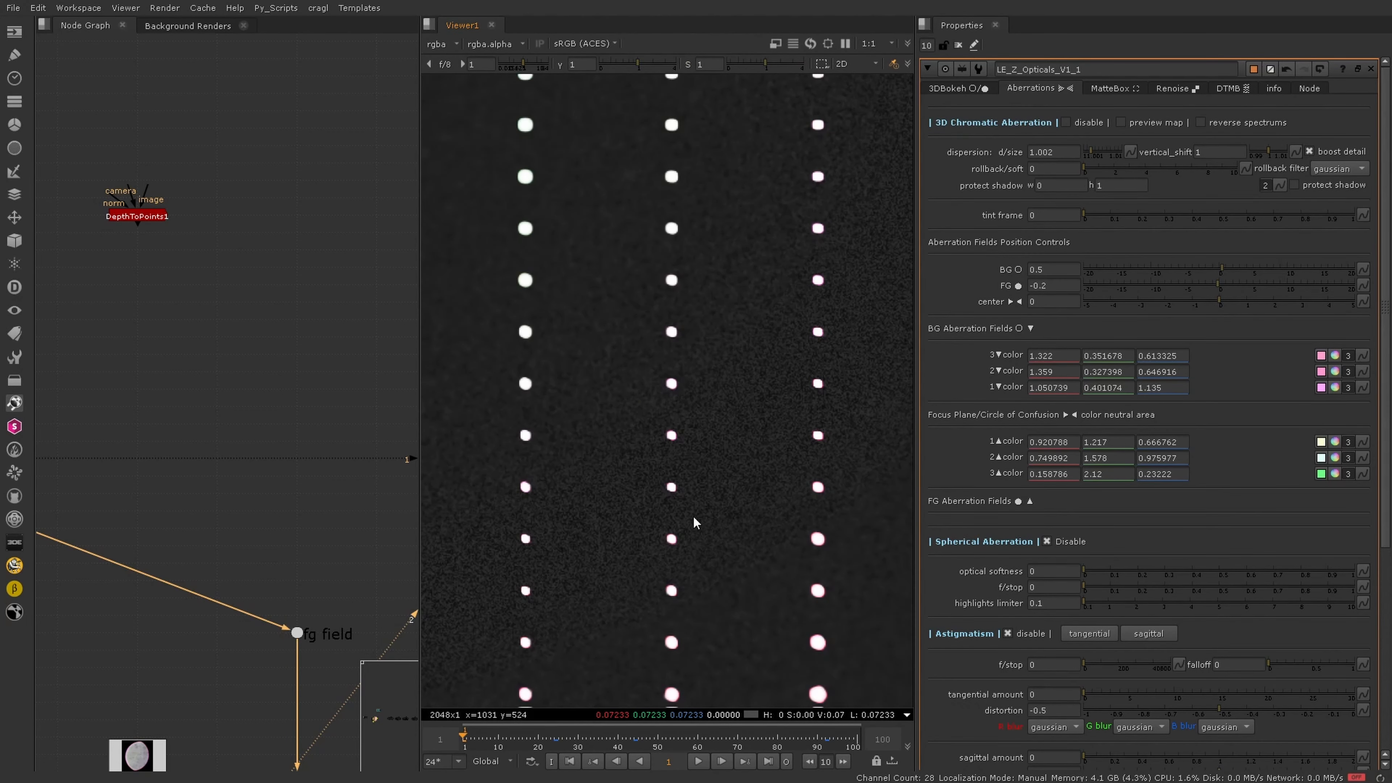
{"action": "scroll", "coordinate": [623, 472], "scroll_direction": "up", "scroll_amount": 3}
{"action": "scroll", "coordinate": [669, 491], "scroll_direction": "down", "scroll_amount": 4}
{"action": "scroll", "coordinate": [671, 488], "scroll_direction": "up", "scroll_amount": 1}
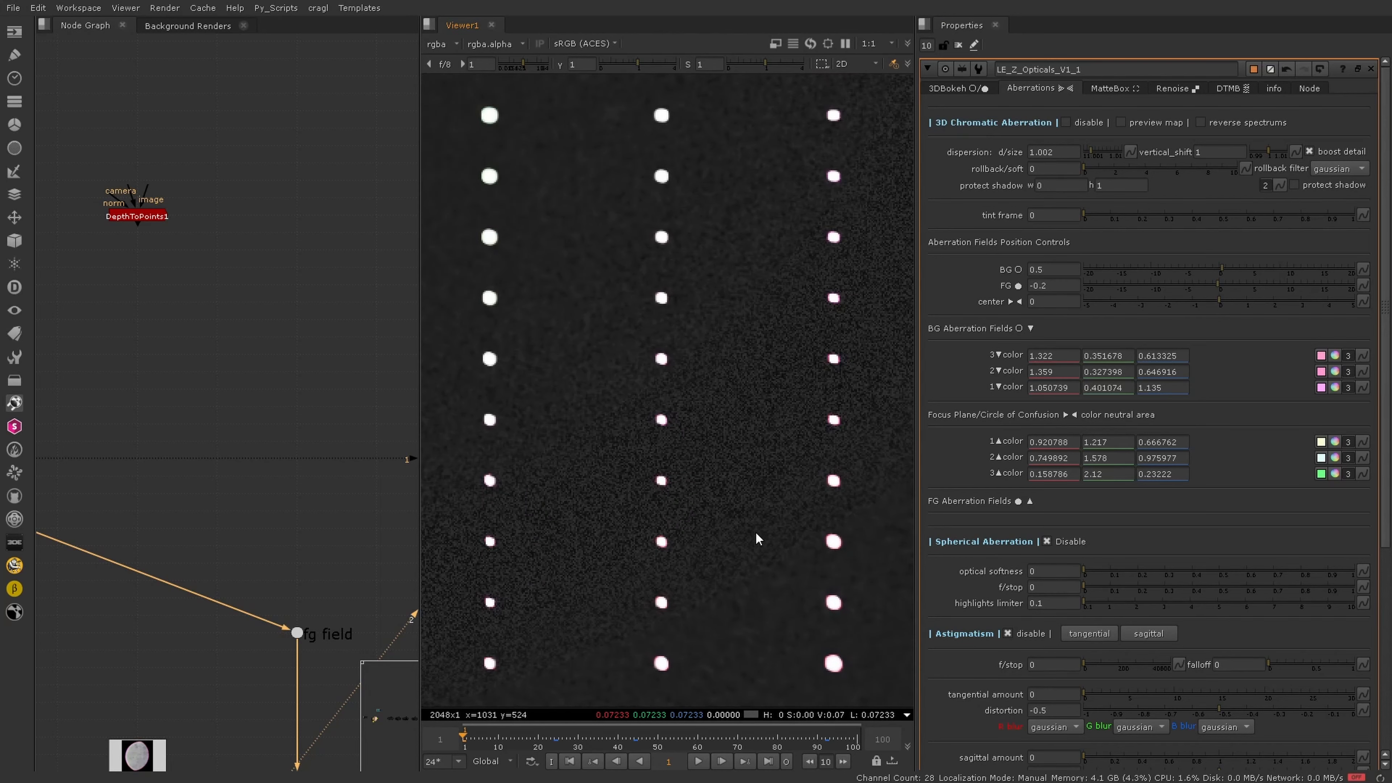
Raise the soften focal point value of the 3D bokeh's focus plane to 0.10.
{"action": "left_click", "coordinate": [961, 89]}
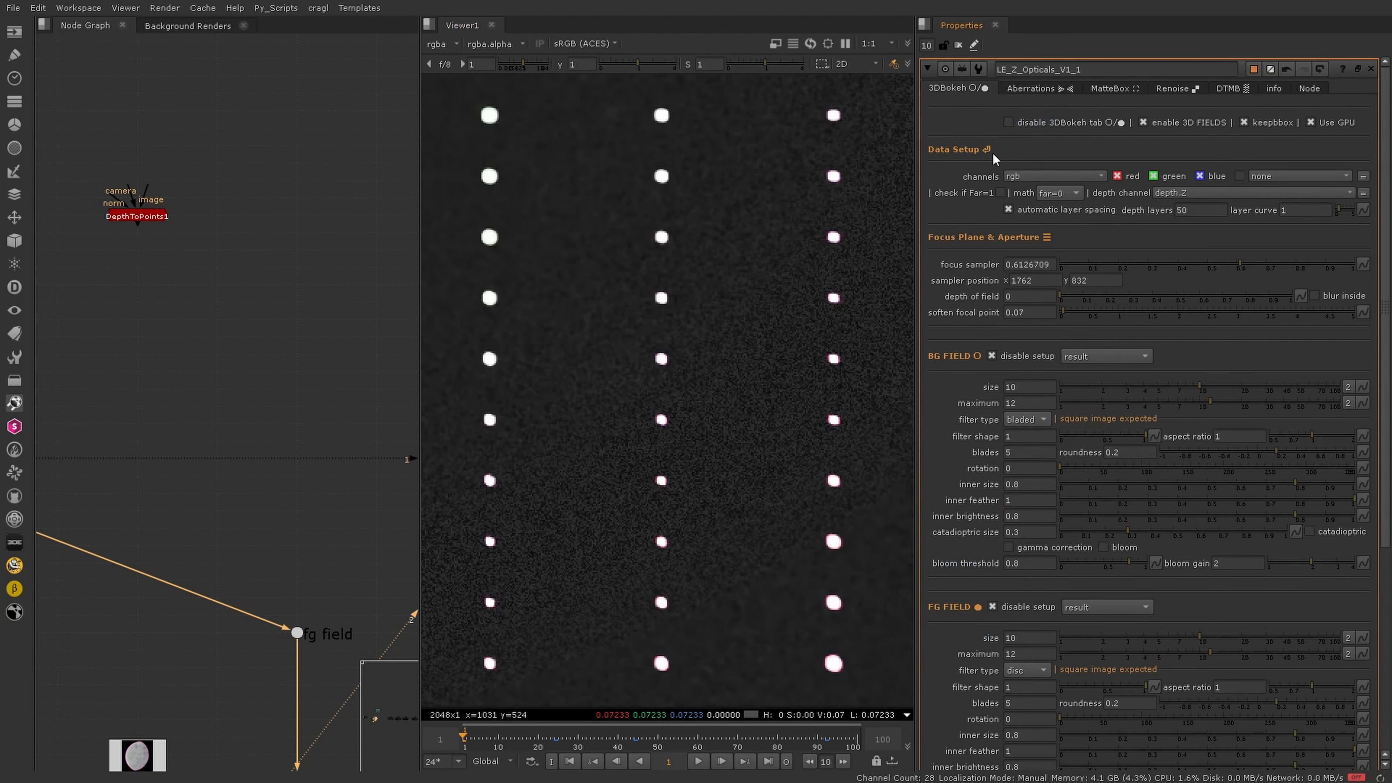
{"action": "left_click", "coordinate": [1037, 312]}
{"action": "key", "text": "Up"}
{"action": "key", "text": "Up"}
{"action": "key", "text": "Up"}
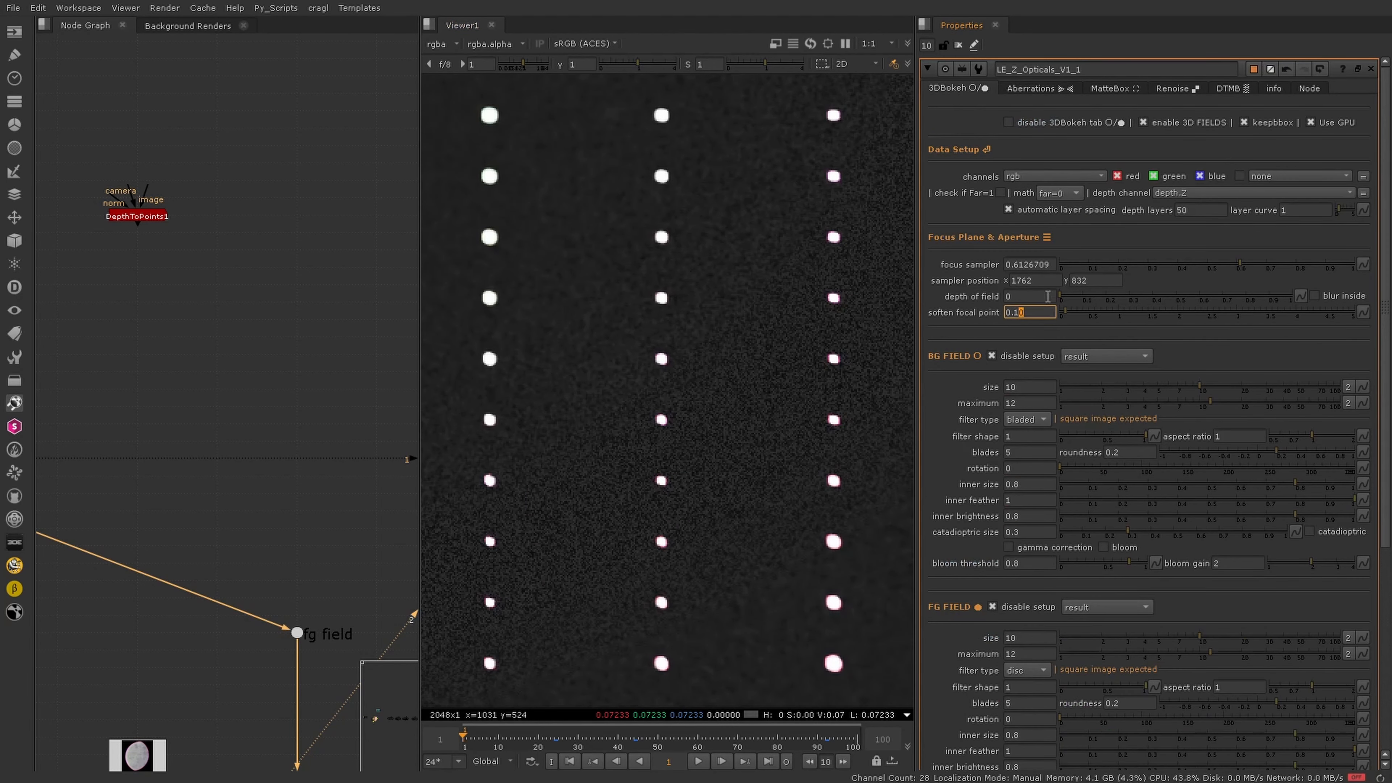
Lower the saturation (S) of the first background field color to 0.305 and the first foreground field color to 0.295.
{"action": "left_click", "coordinate": [1040, 90]}
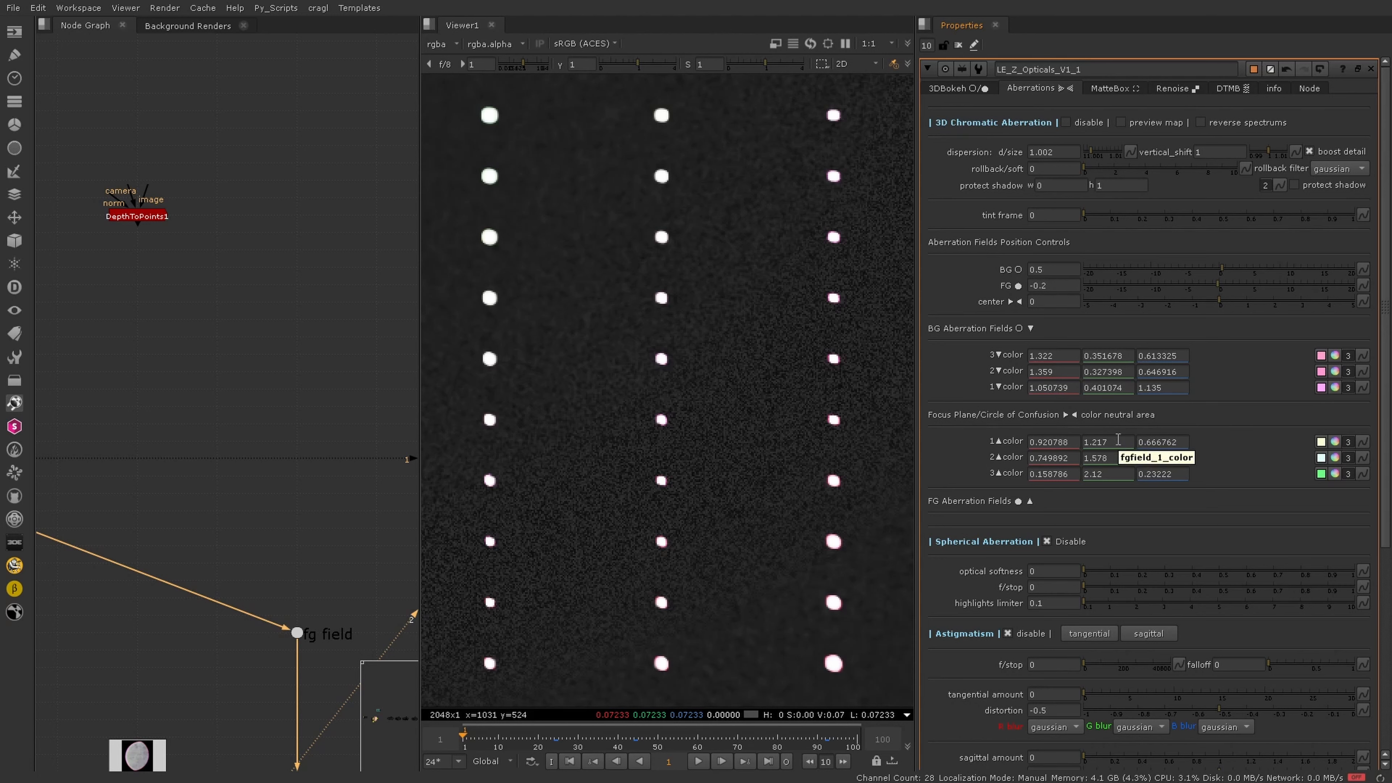
{"action": "left_click", "coordinate": [1335, 387], "text": "ctrl"}
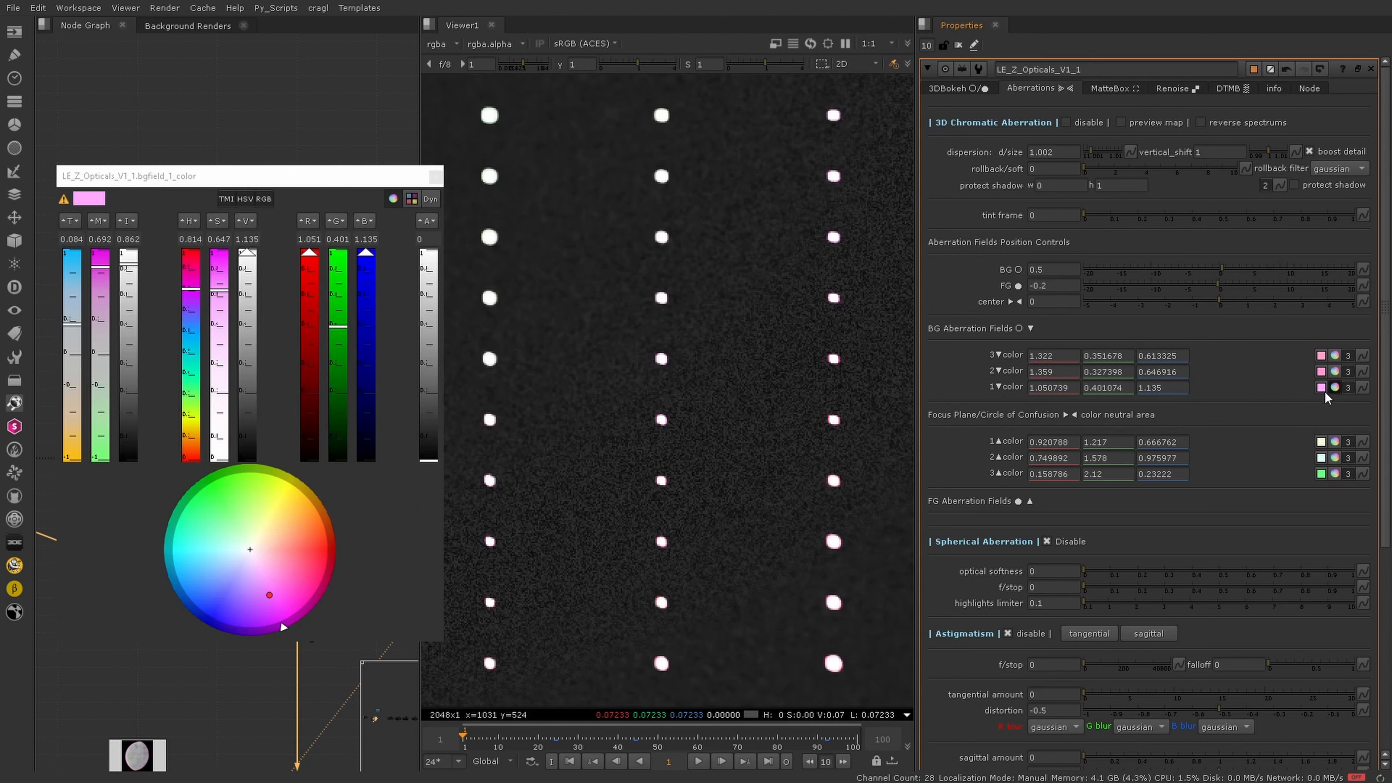
{"action": "left_click", "coordinate": [221, 345]}
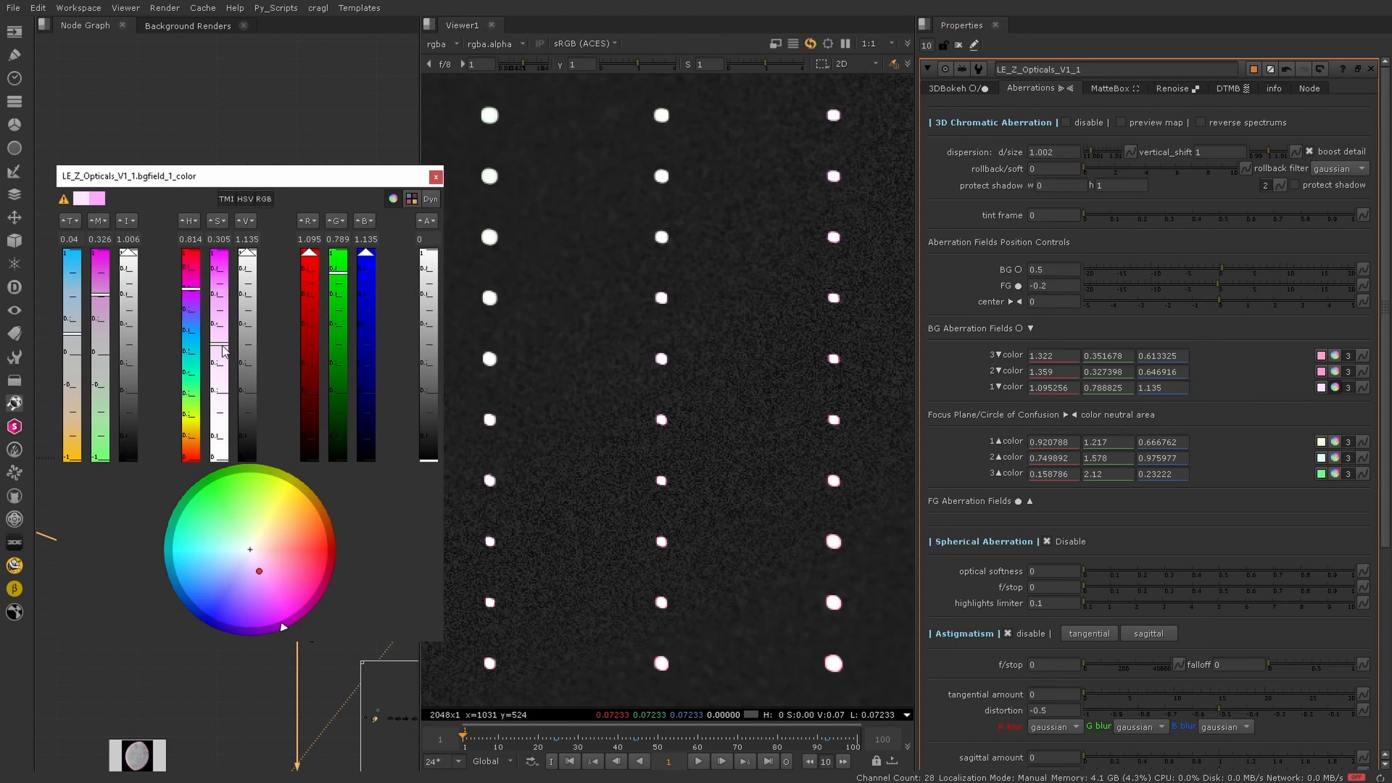
{"action": "left_click", "coordinate": [1335, 441]}
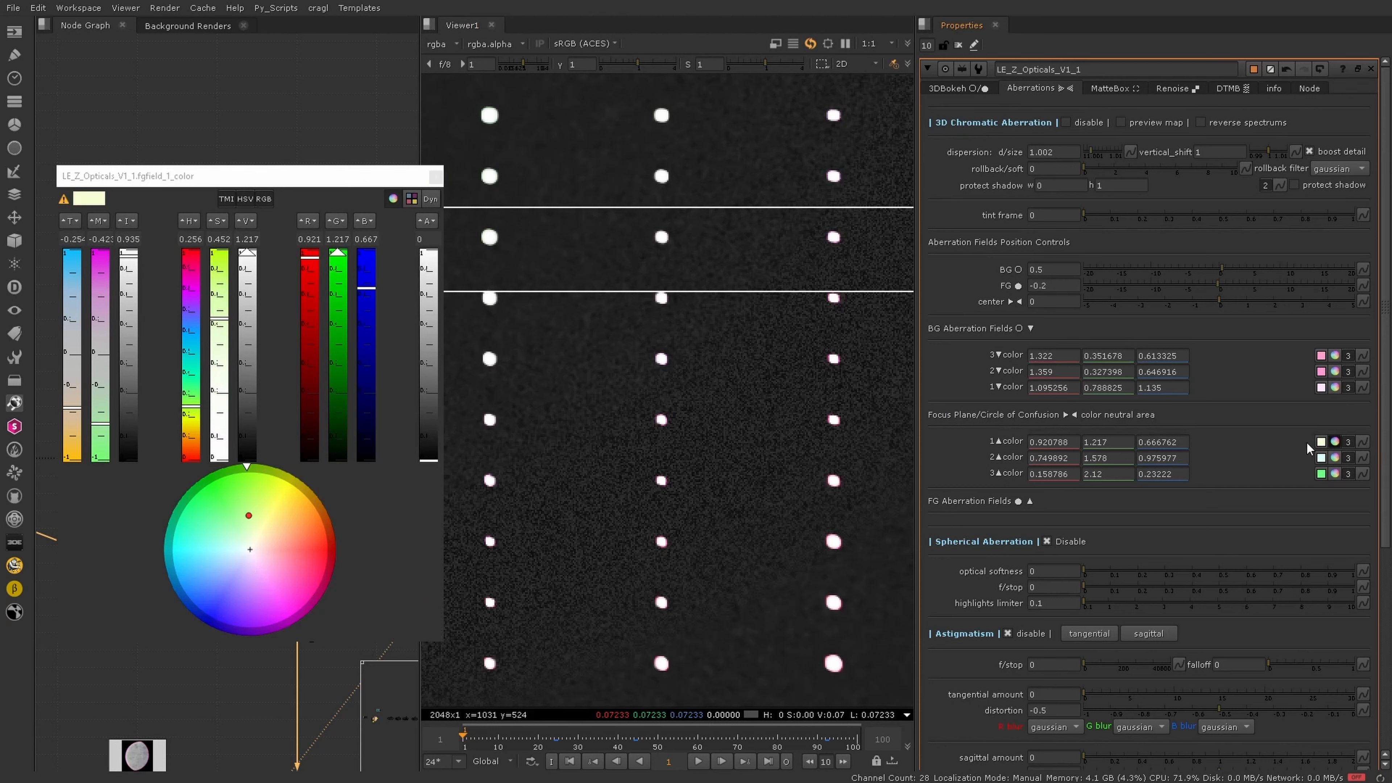
{"action": "left_click", "coordinate": [221, 351]}
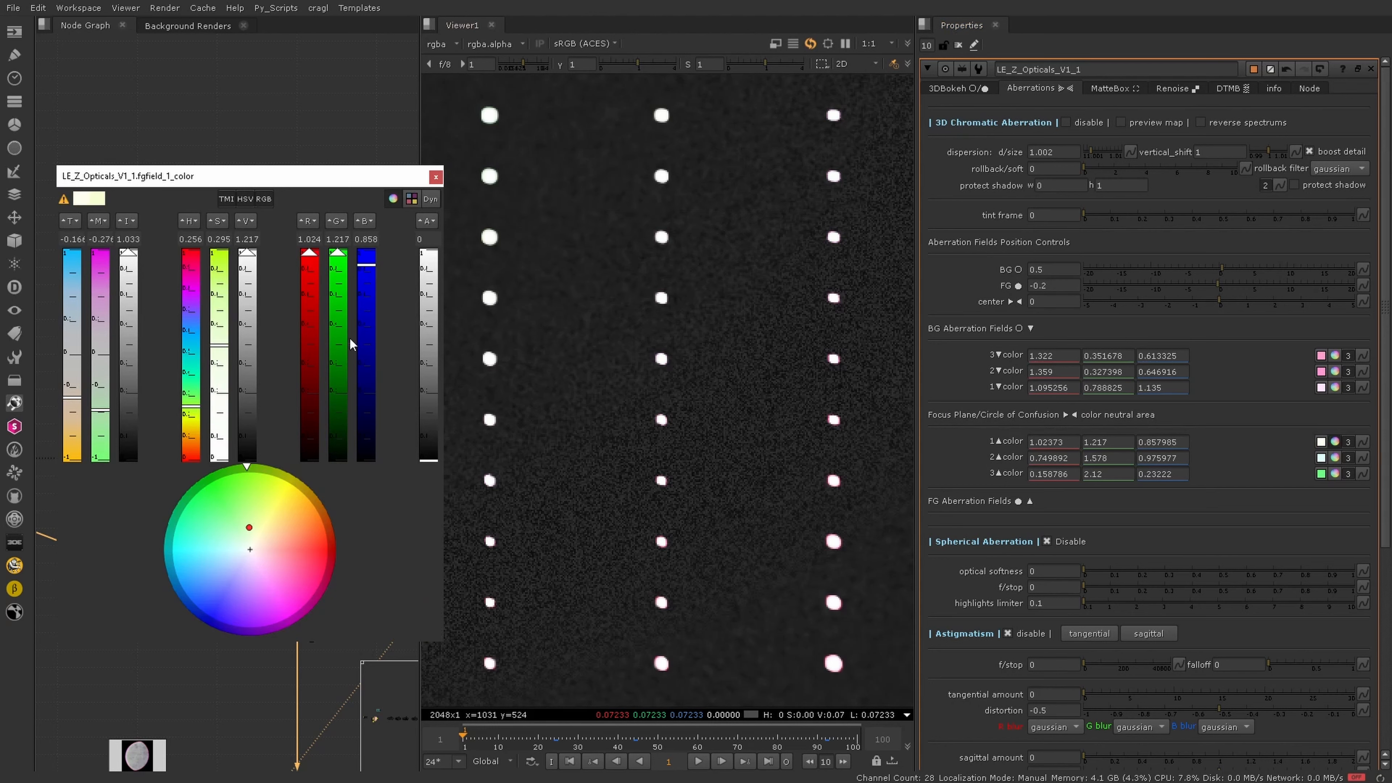
{"action": "left_click", "coordinate": [436, 176]}
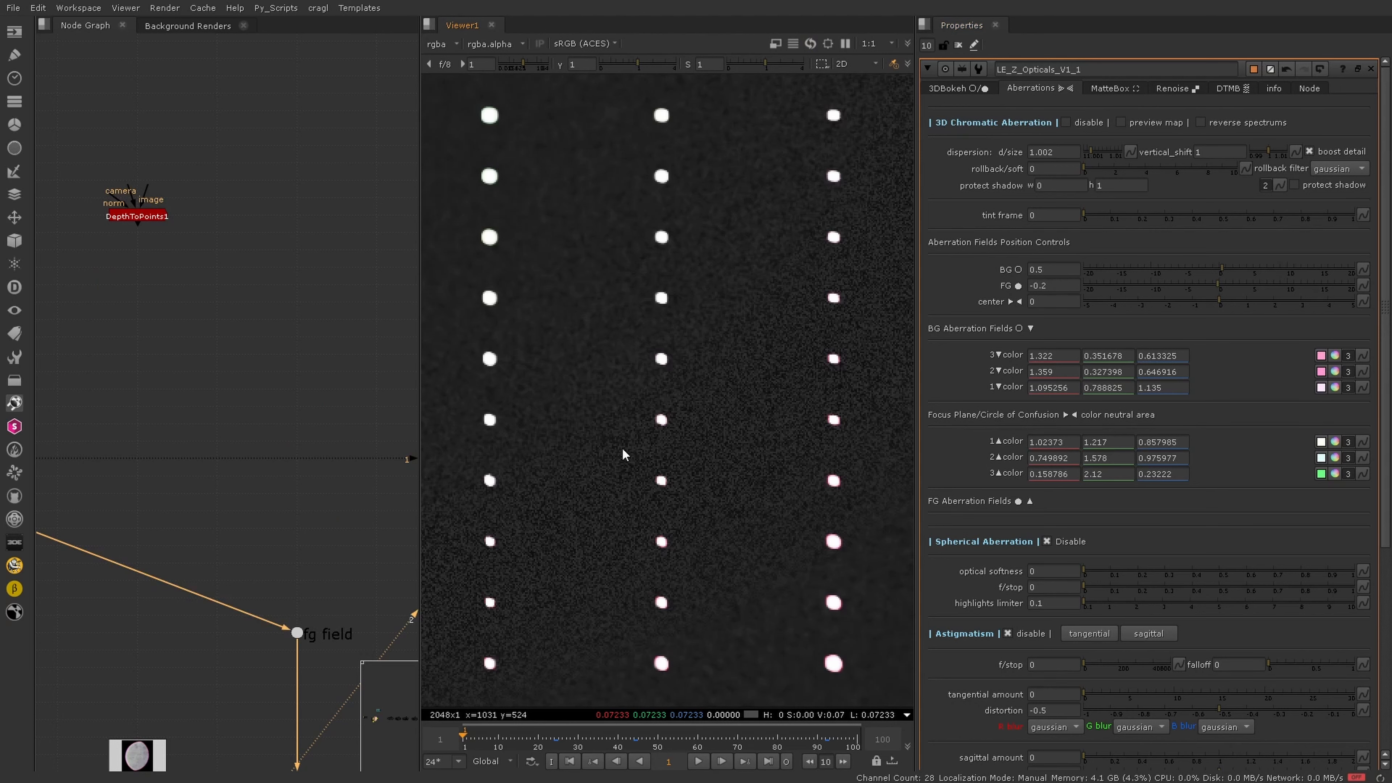
Try a chromatic aberration vertical shift of 1.01 on the small dots below the image centre.
{"action": "key", "text": "f"}
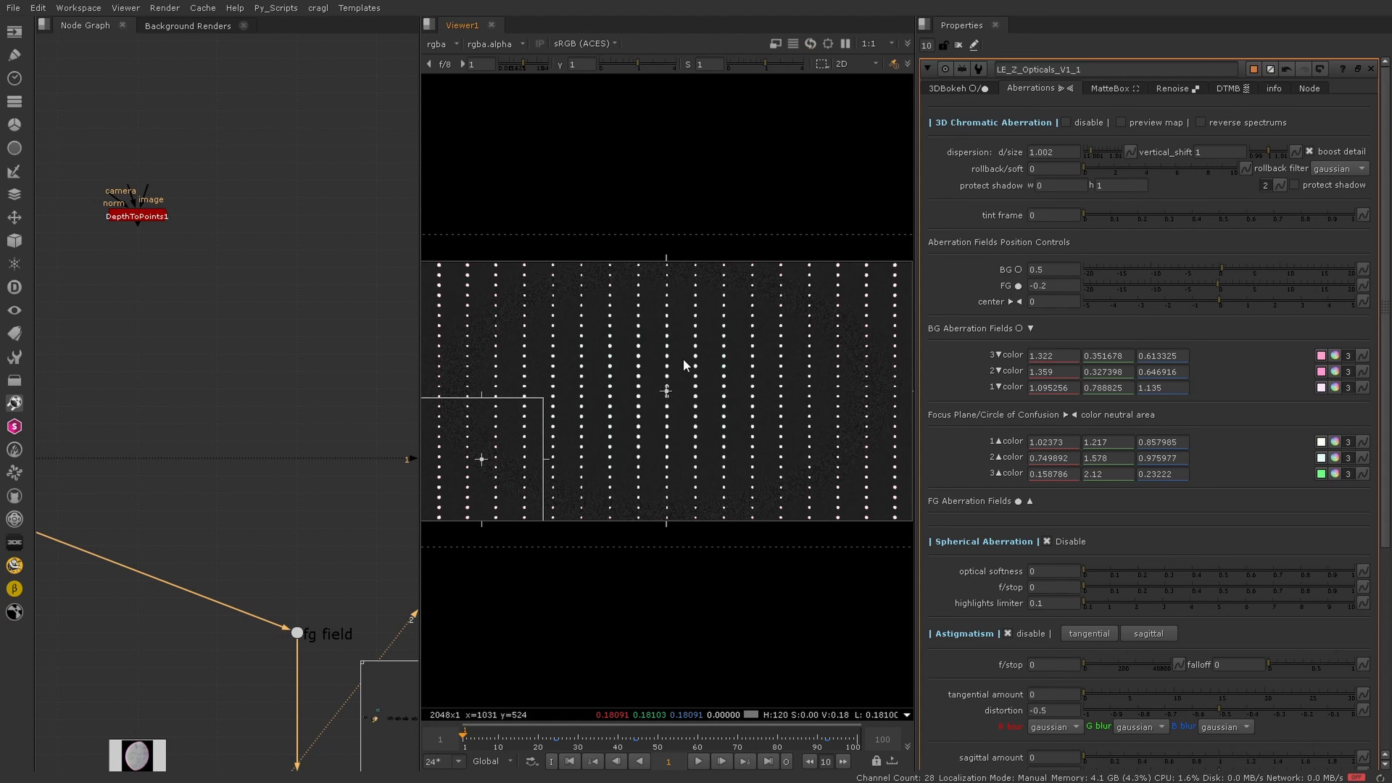
{"action": "scroll", "coordinate": [614, 486], "scroll_direction": "up", "scroll_amount": 5}
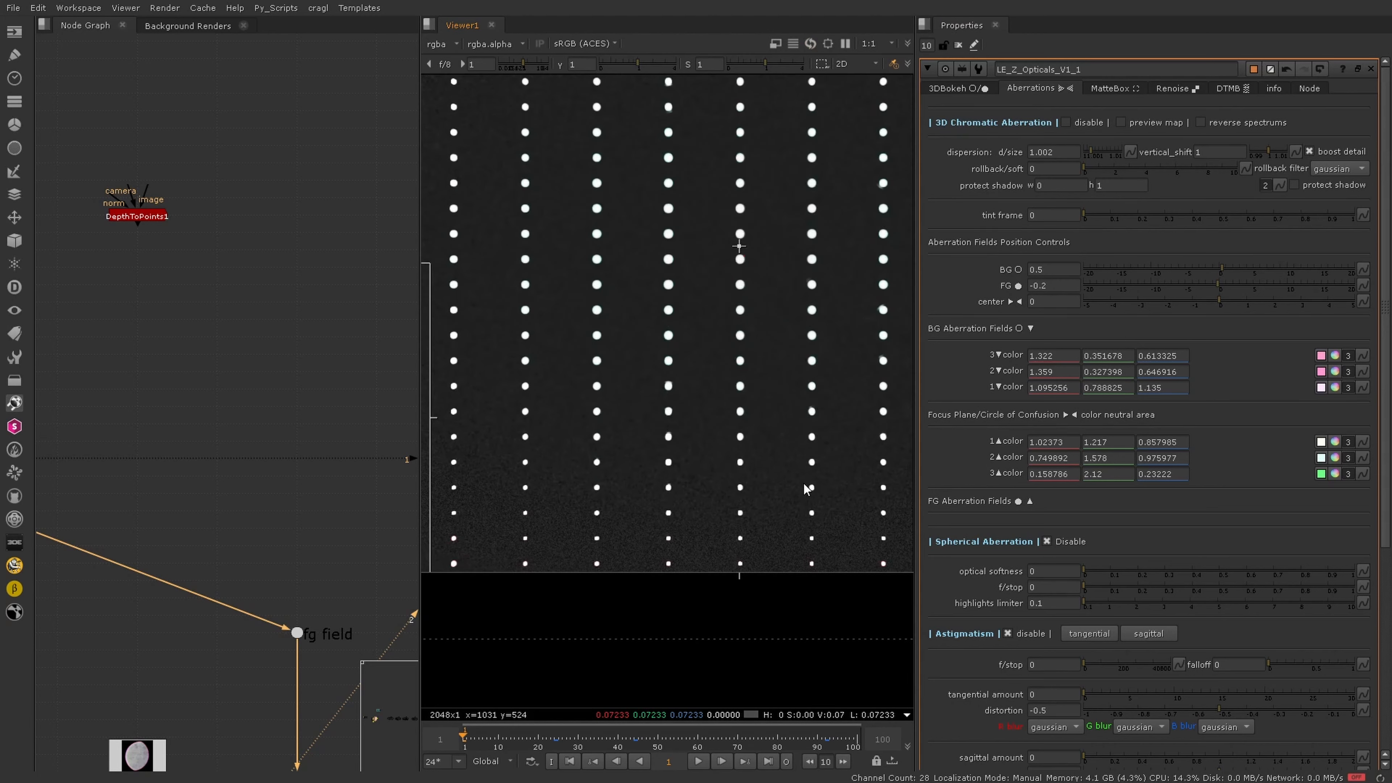
{"action": "scroll", "coordinate": [763, 463], "scroll_direction": "up", "scroll_amount": 5}
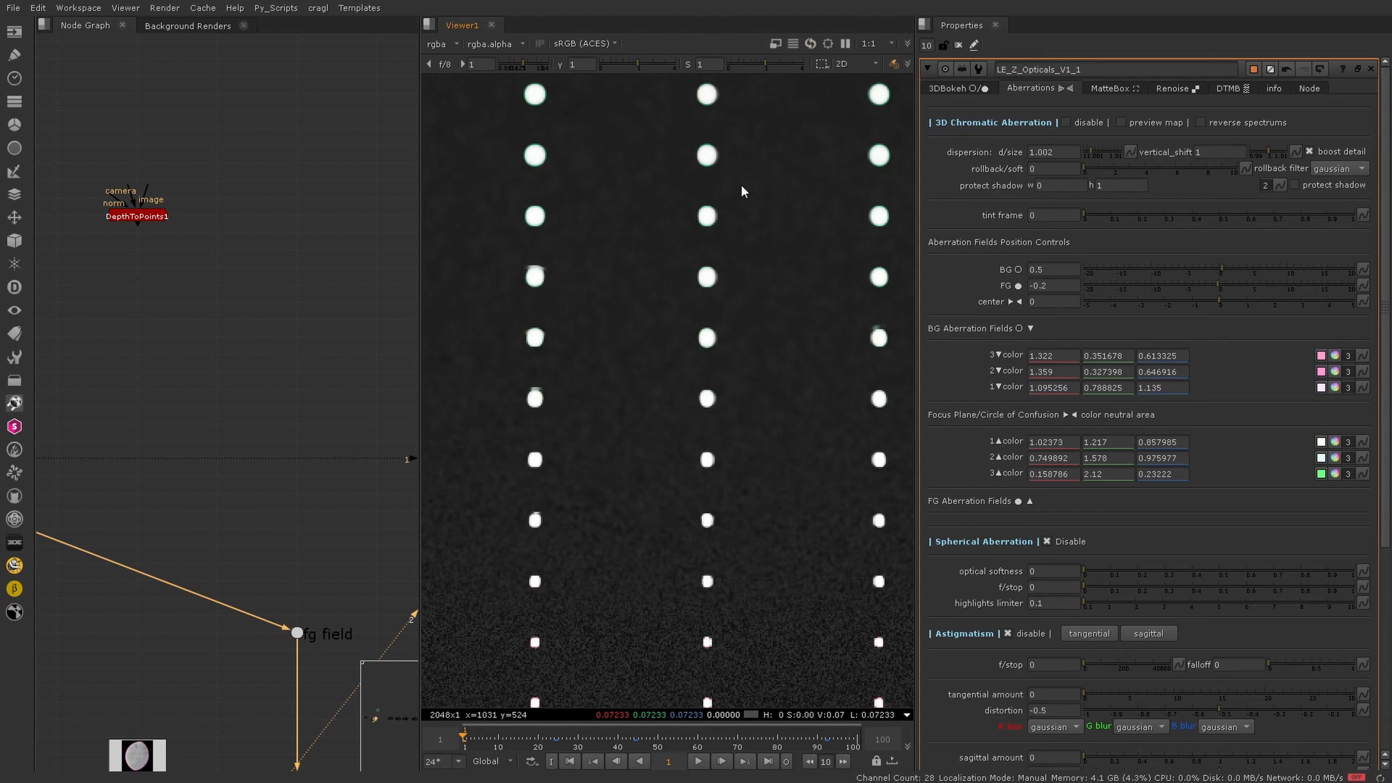
{"action": "scroll", "coordinate": [707, 537], "scroll_direction": "up", "scroll_amount": 5}
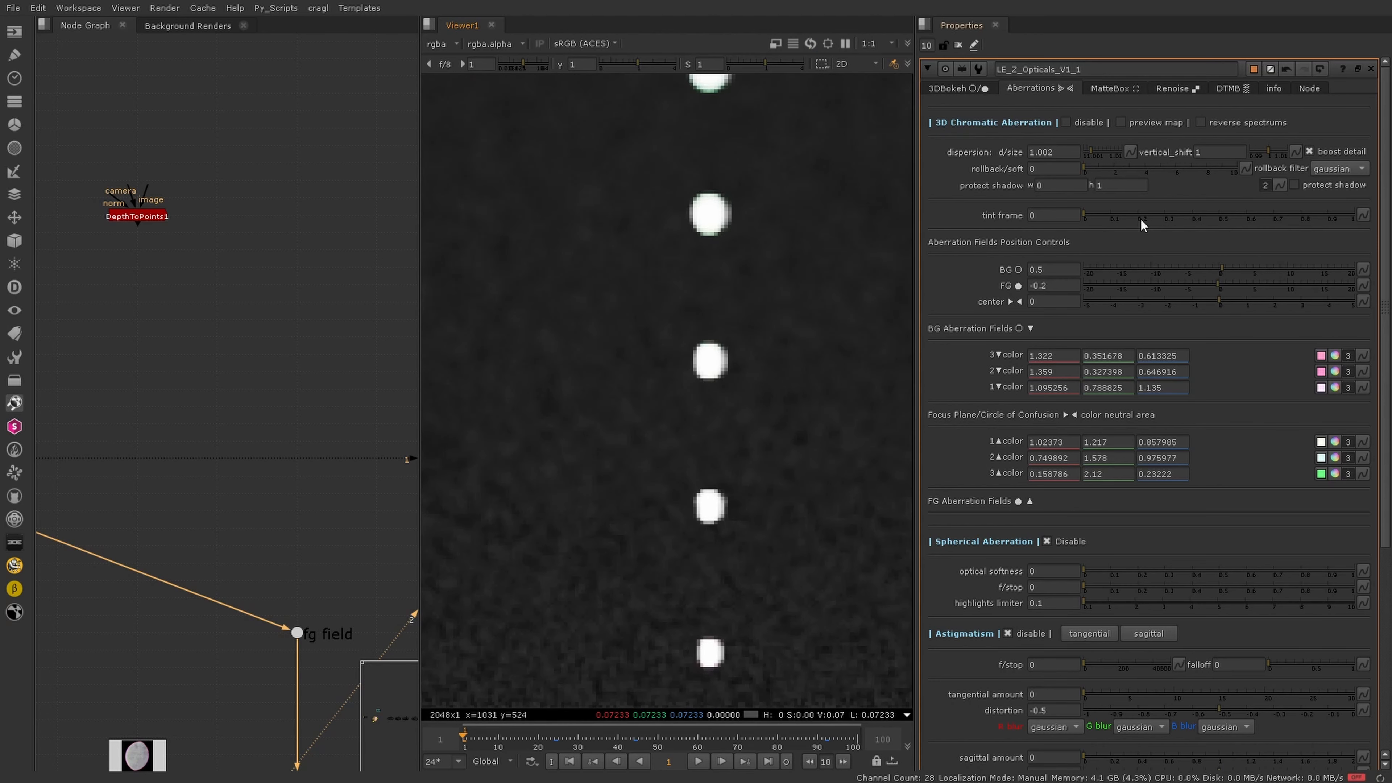
{"action": "scroll", "coordinate": [771, 404], "scroll_direction": "down", "scroll_amount": 2}
{"action": "scroll", "coordinate": [803, 297], "scroll_direction": "up", "scroll_amount": 1}
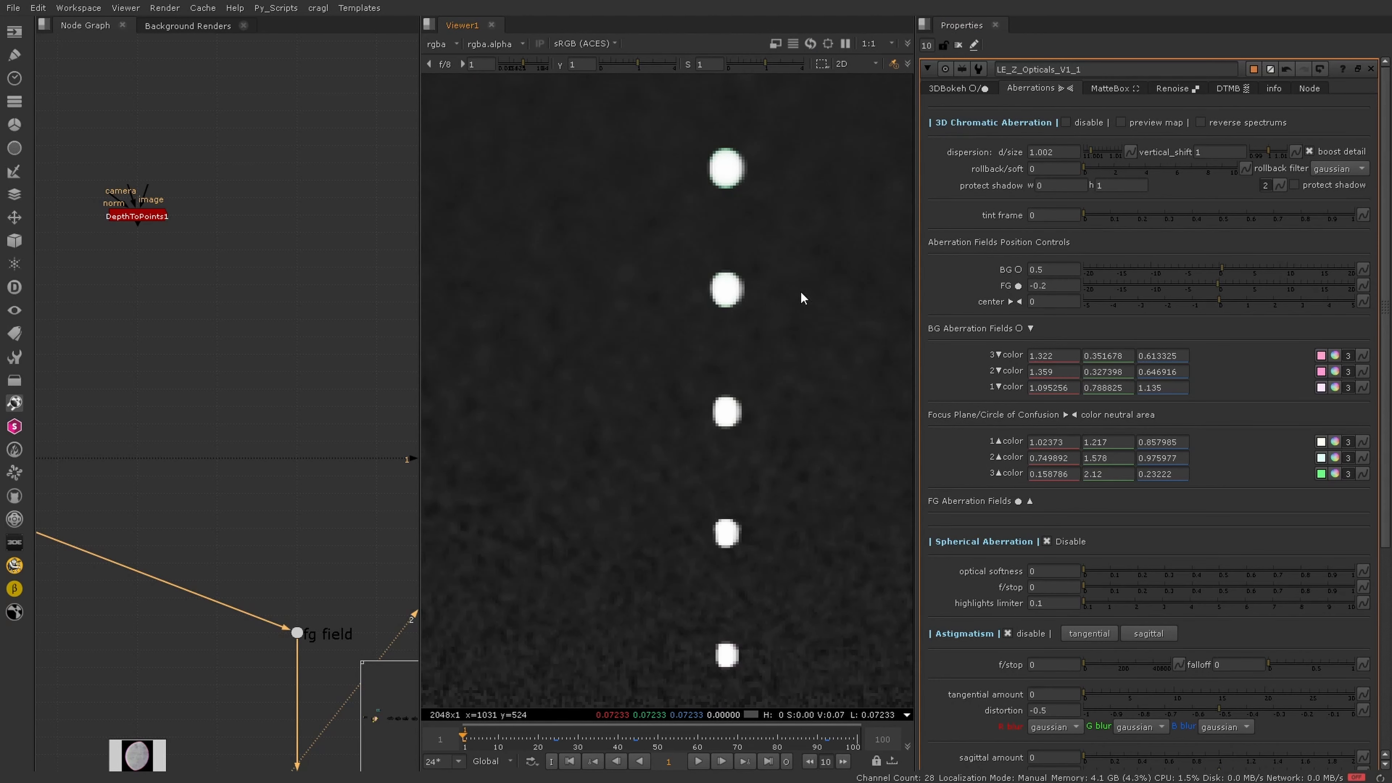
{"action": "left_click", "coordinate": [1226, 154]}
{"action": "type", "text": ".01"}
{"action": "key", "text": "Return"}
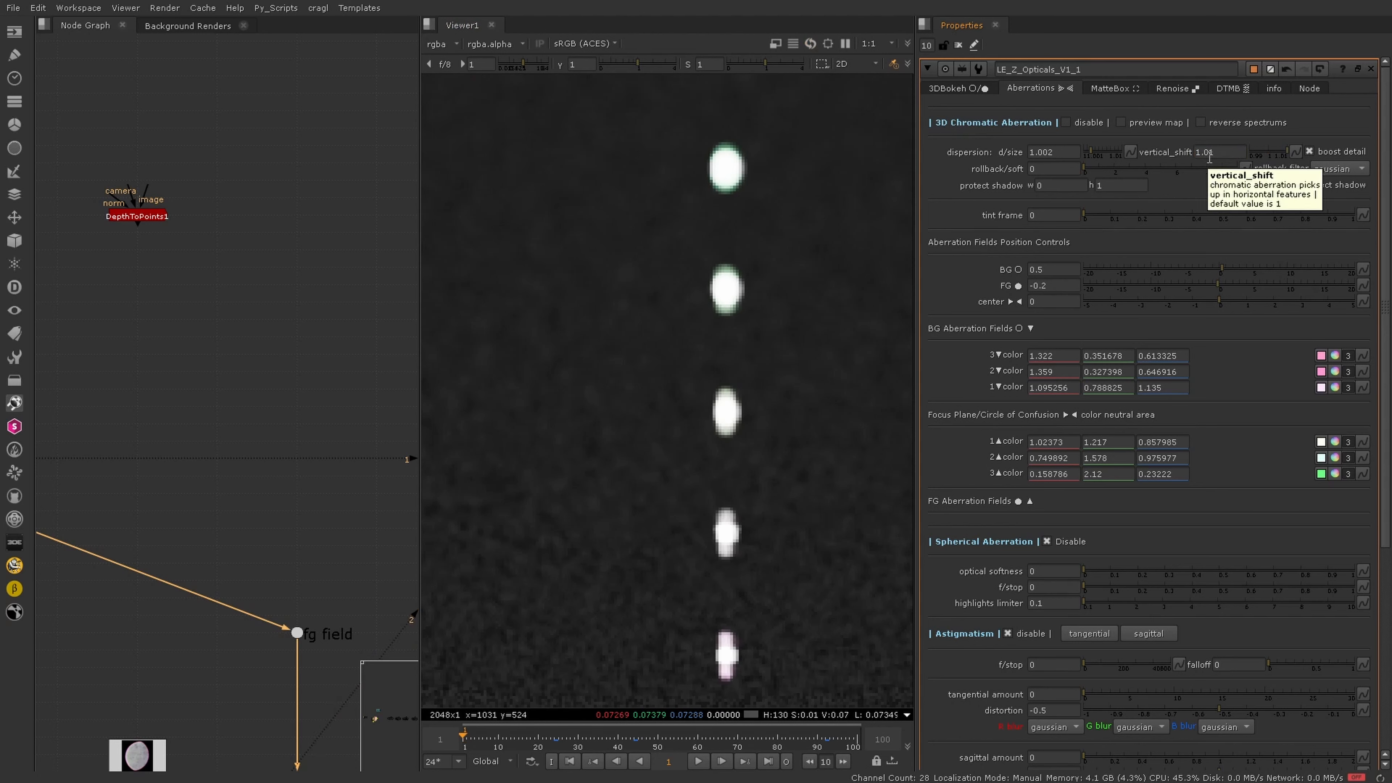
Return the vertical shift to 1 and inspect the larger green-fringed dots up close.
{"action": "left_click", "coordinate": [1237, 150]}
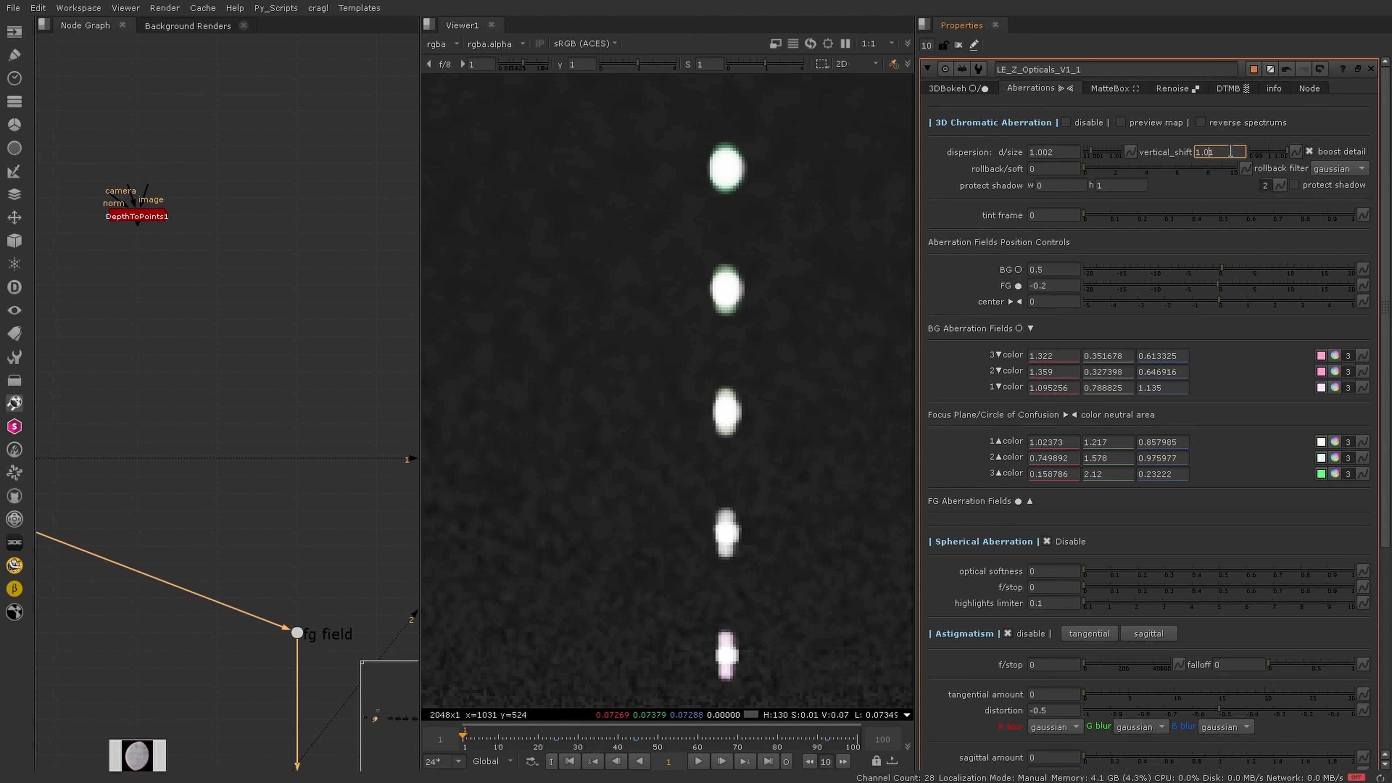
{"action": "key", "text": "Down"}
{"action": "scroll", "coordinate": [811, 358], "scroll_direction": "down", "scroll_amount": 1}
{"action": "scroll", "coordinate": [810, 353], "scroll_direction": "down", "scroll_amount": 3}
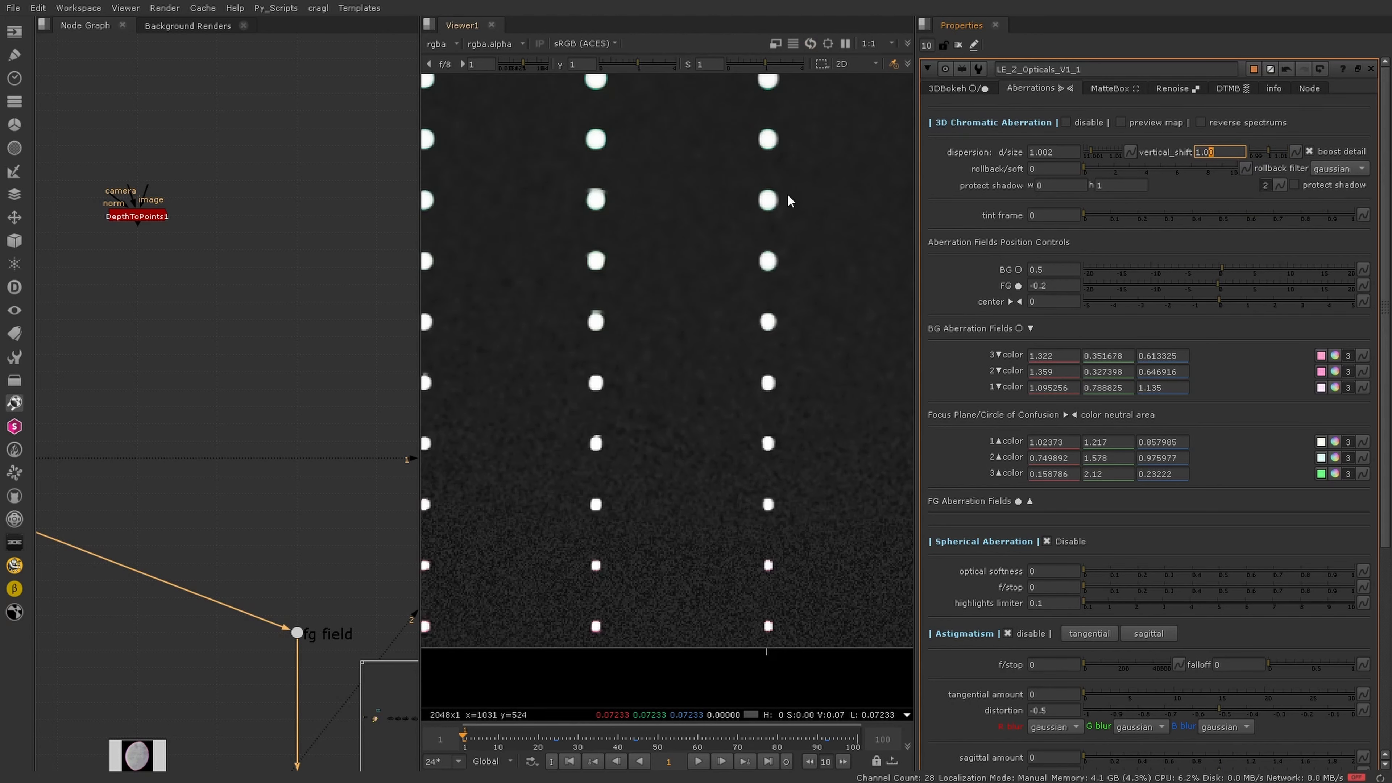
{"action": "middle_click_drag", "start_coordinate": [787, 201], "coordinate": [754, 526]}
{"action": "scroll", "coordinate": [491, 431], "scroll_direction": "up", "scroll_amount": 1}
{"action": "scroll", "coordinate": [489, 431], "scroll_direction": "up", "scroll_amount": 3}
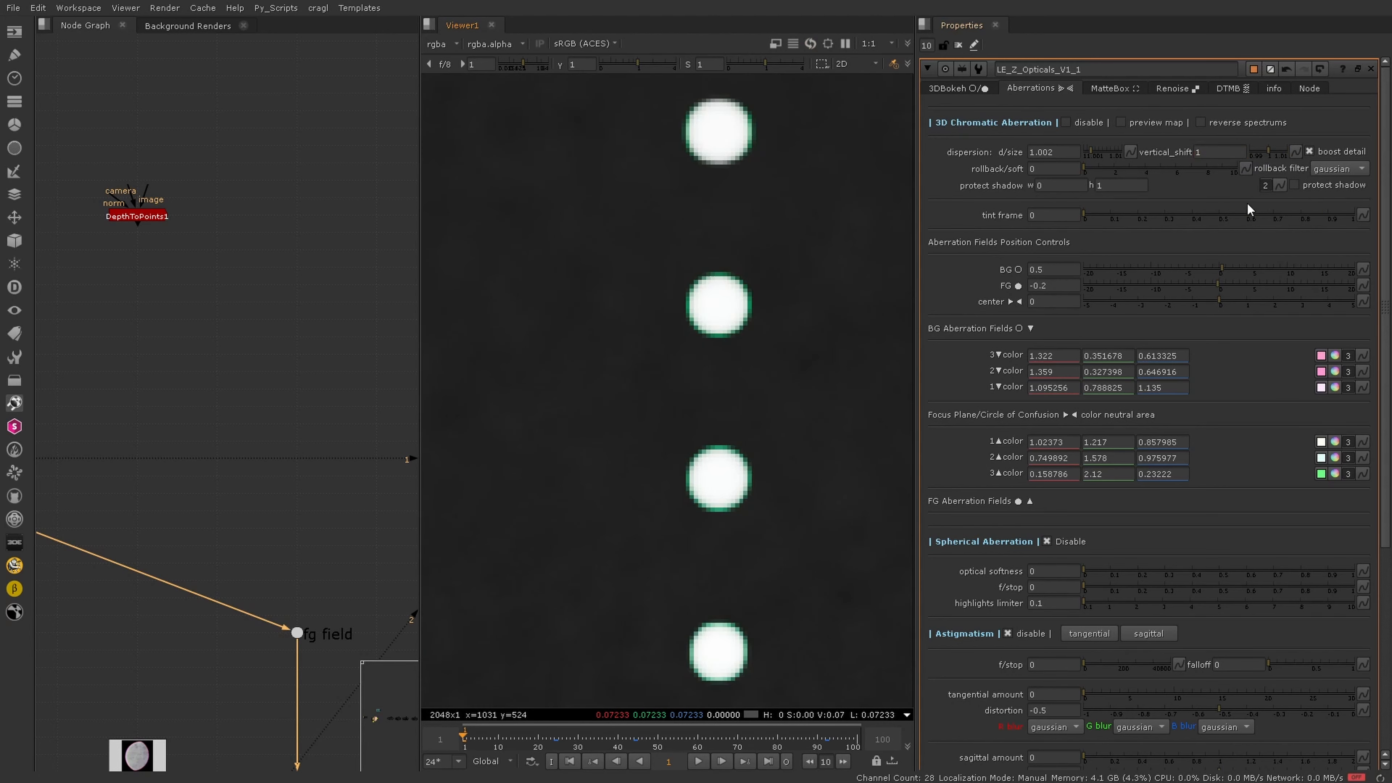
Set the chromatic aberration's vertical shift to 1.01.
{"action": "left_click", "coordinate": [1225, 151]}
{"action": "type", "text": ".01"}
{"action": "key", "text": "Return"}
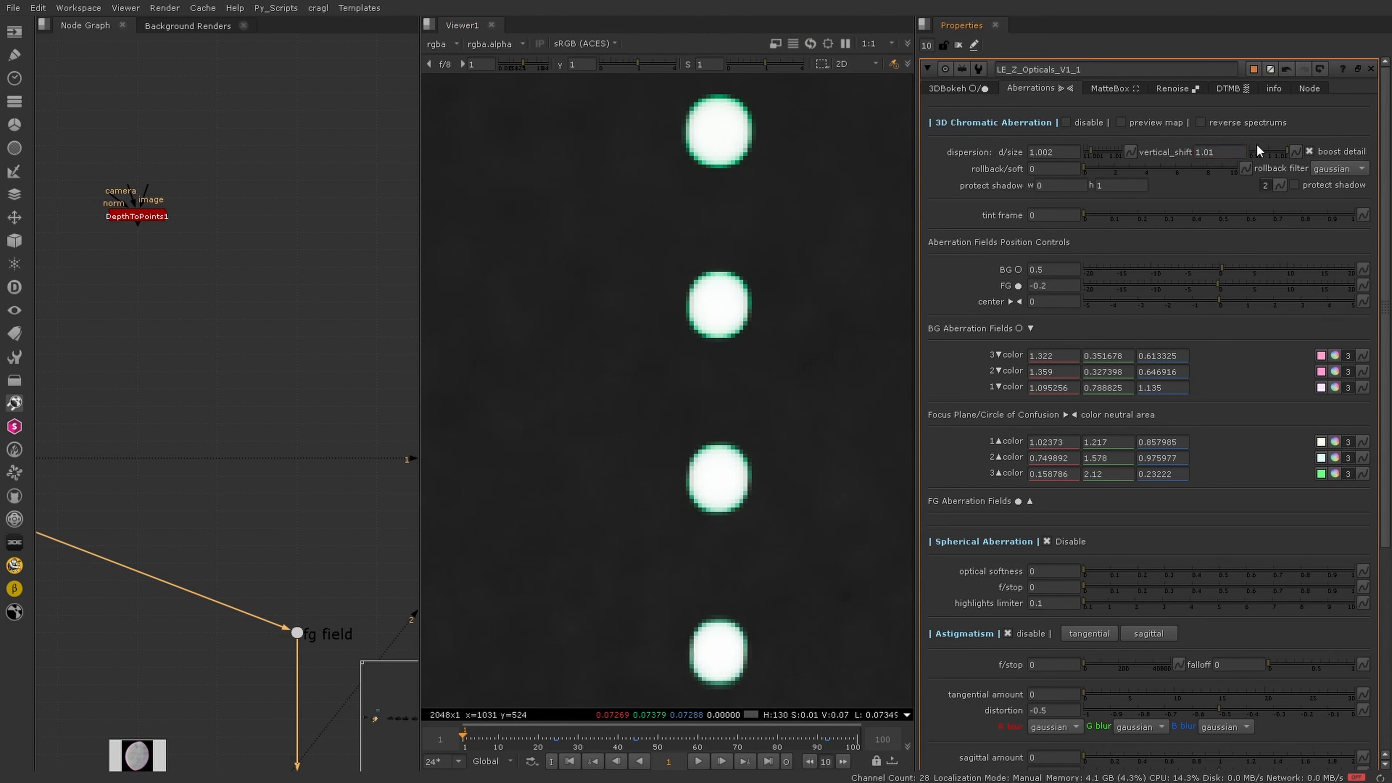
Try several chromatic aberration vertical shift values on the column of bokeh dots, stepping back to 1.
{"action": "left_click", "coordinate": [1231, 150]}
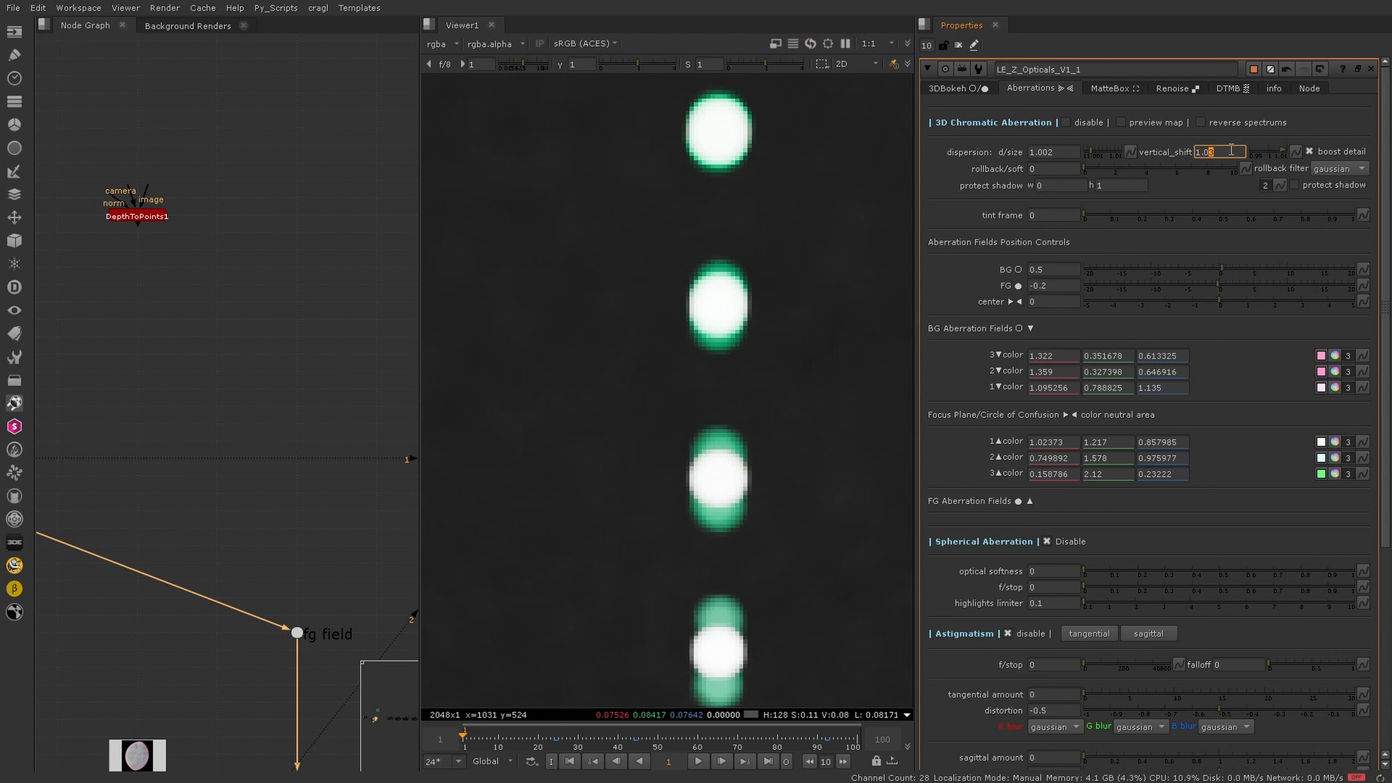
{"action": "key", "text": "Down"}
{"action": "key", "text": "Down"}
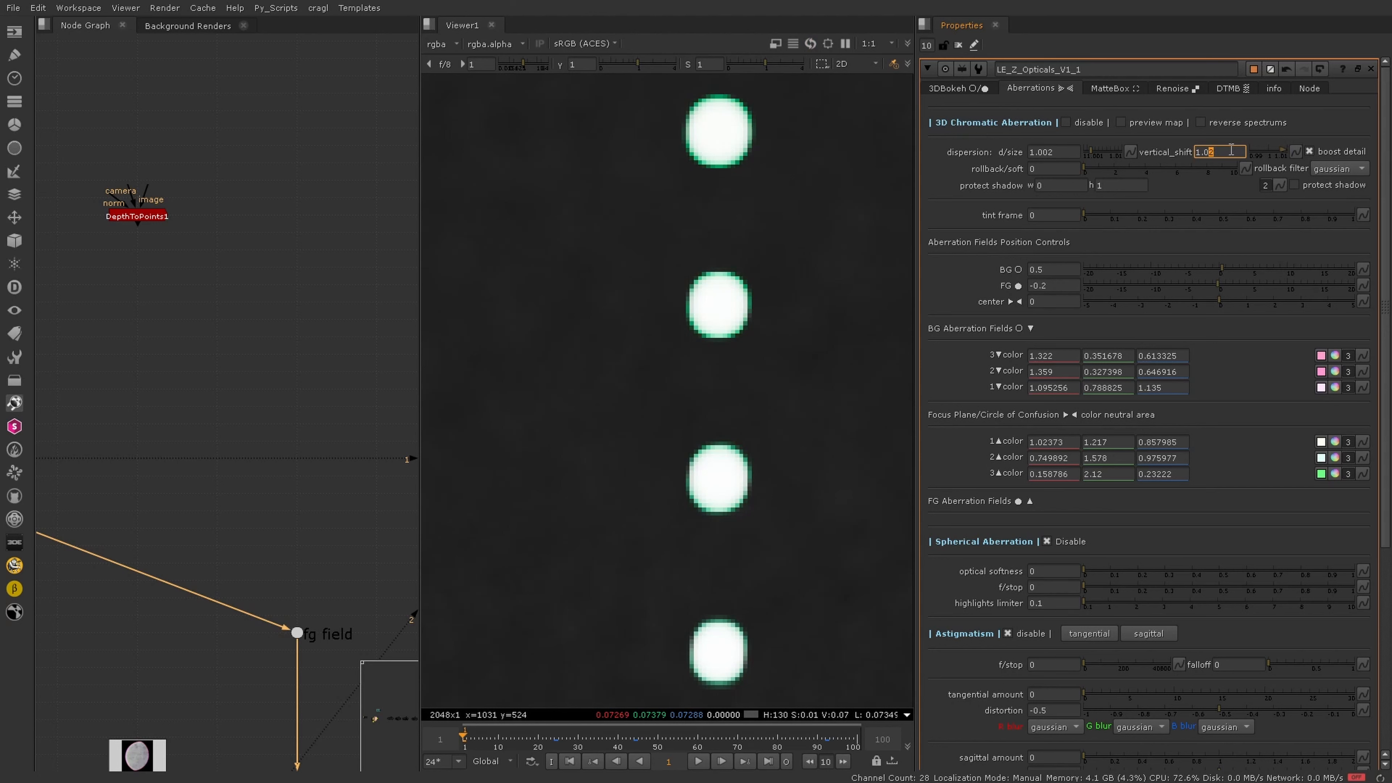
{"action": "key", "text": "Down"}
{"action": "key", "text": "Up"}
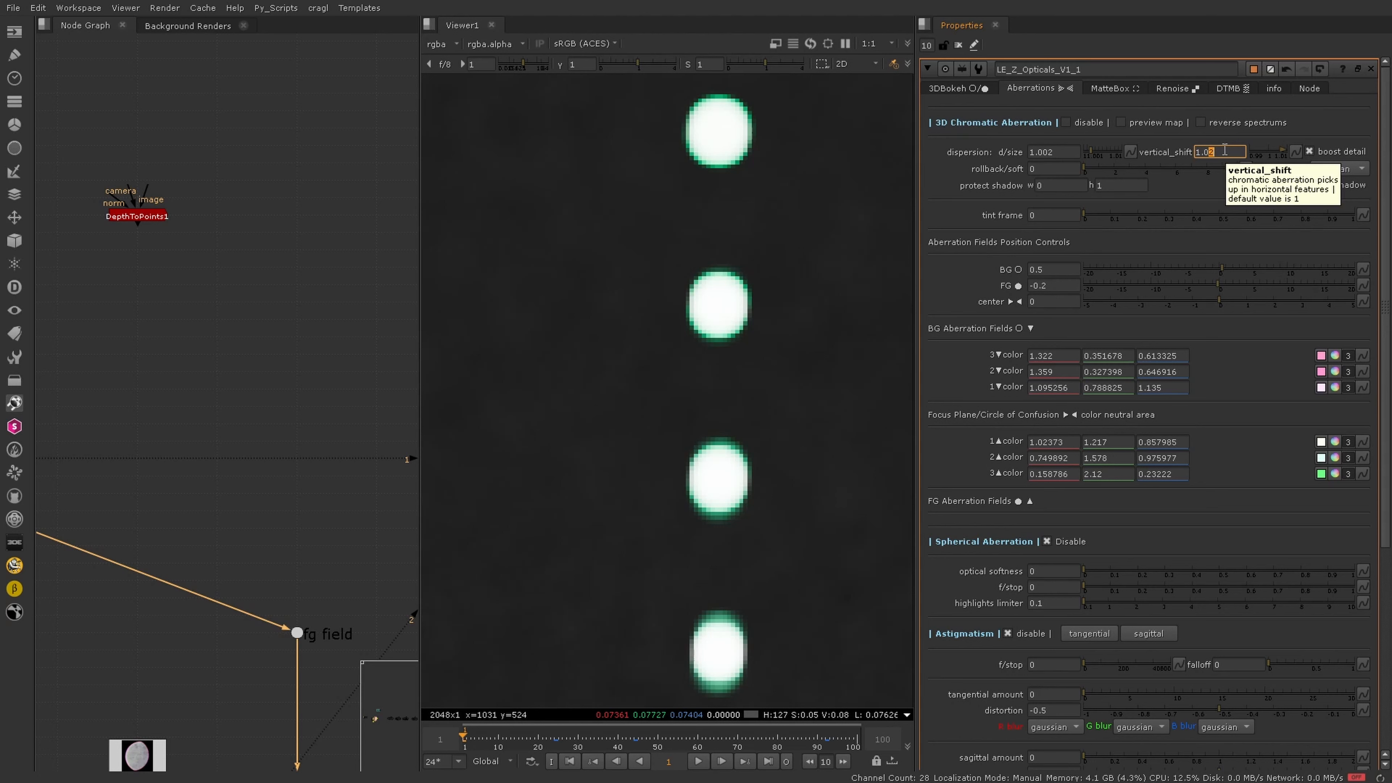
{"action": "key", "text": "Down"}
{"action": "key", "text": "Down"}
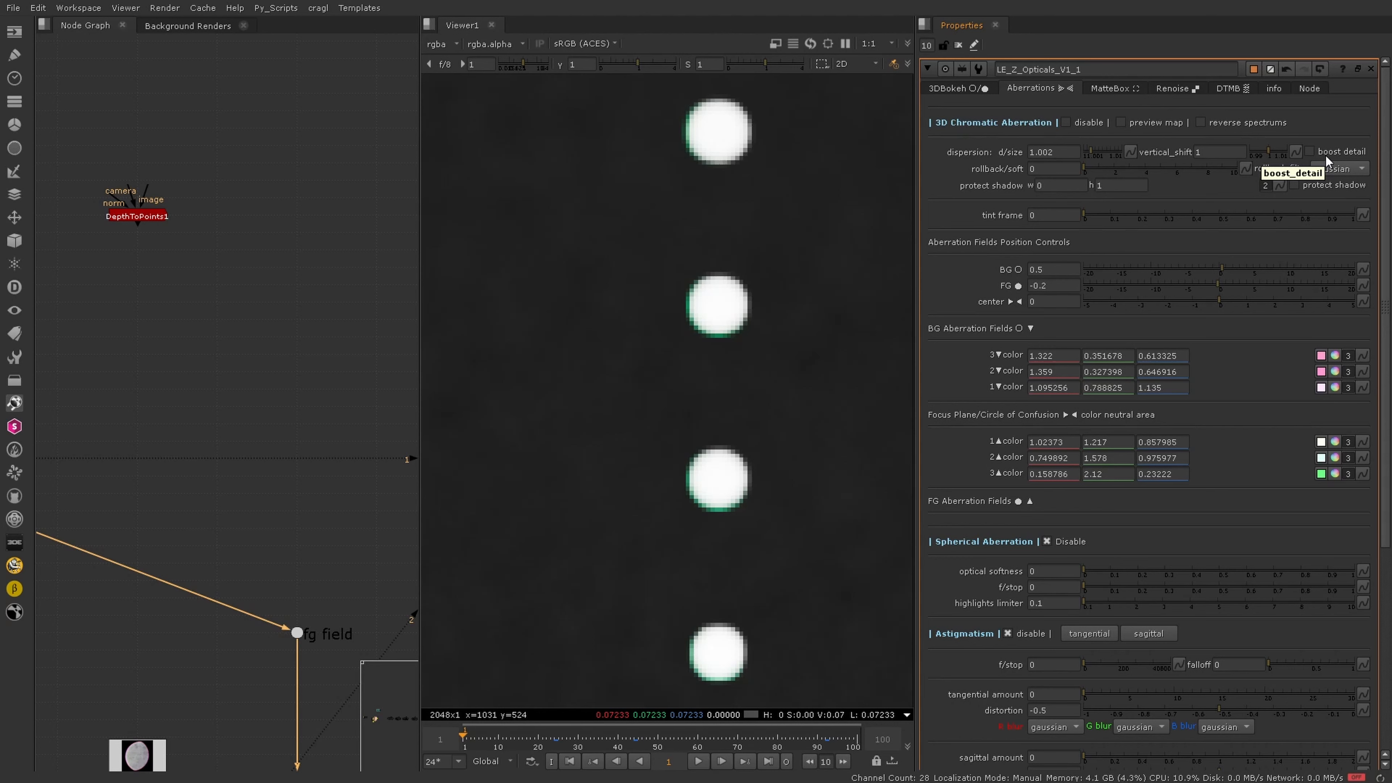
Leave boost detail off for the chromatic aberration and set the vertical shift to 1.01.
{"action": "left_click", "coordinate": [1325, 154]}
{"action": "left_click", "coordinate": [1326, 154]}
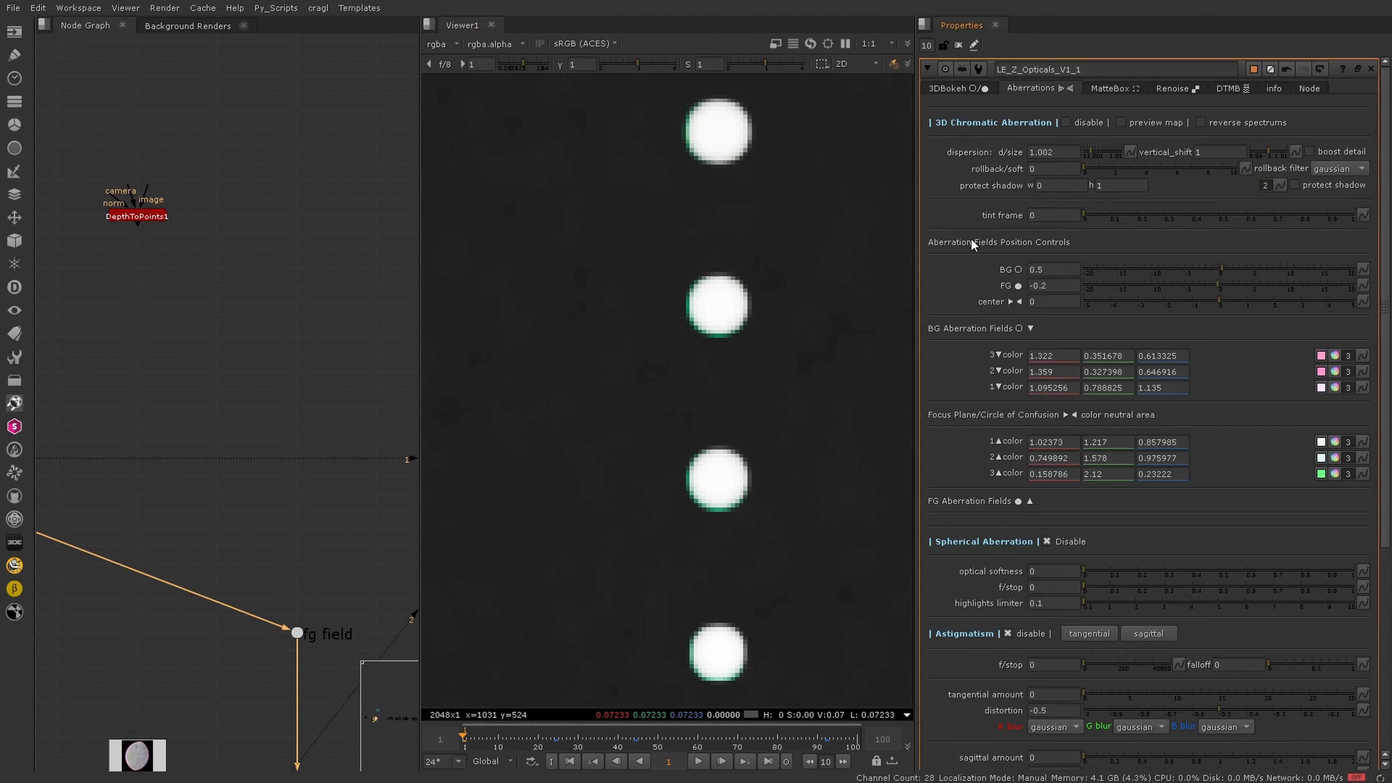
{"action": "left_click", "coordinate": [1226, 148]}
{"action": "type", "text": ".01"}
{"action": "key", "text": "Return"}
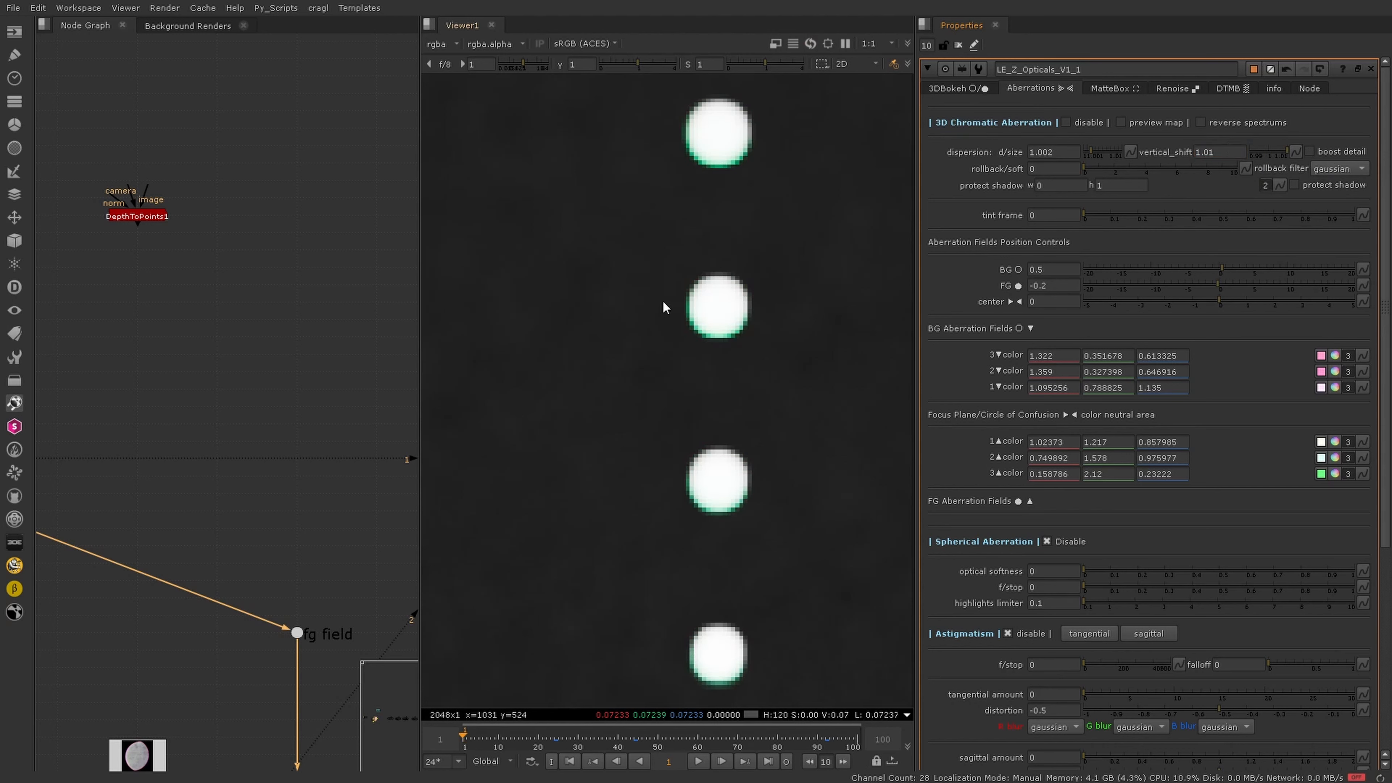
Raise the viewer saturation to 4 and inspect the color fringing across the whole dot grid.
{"action": "key", "text": "f"}
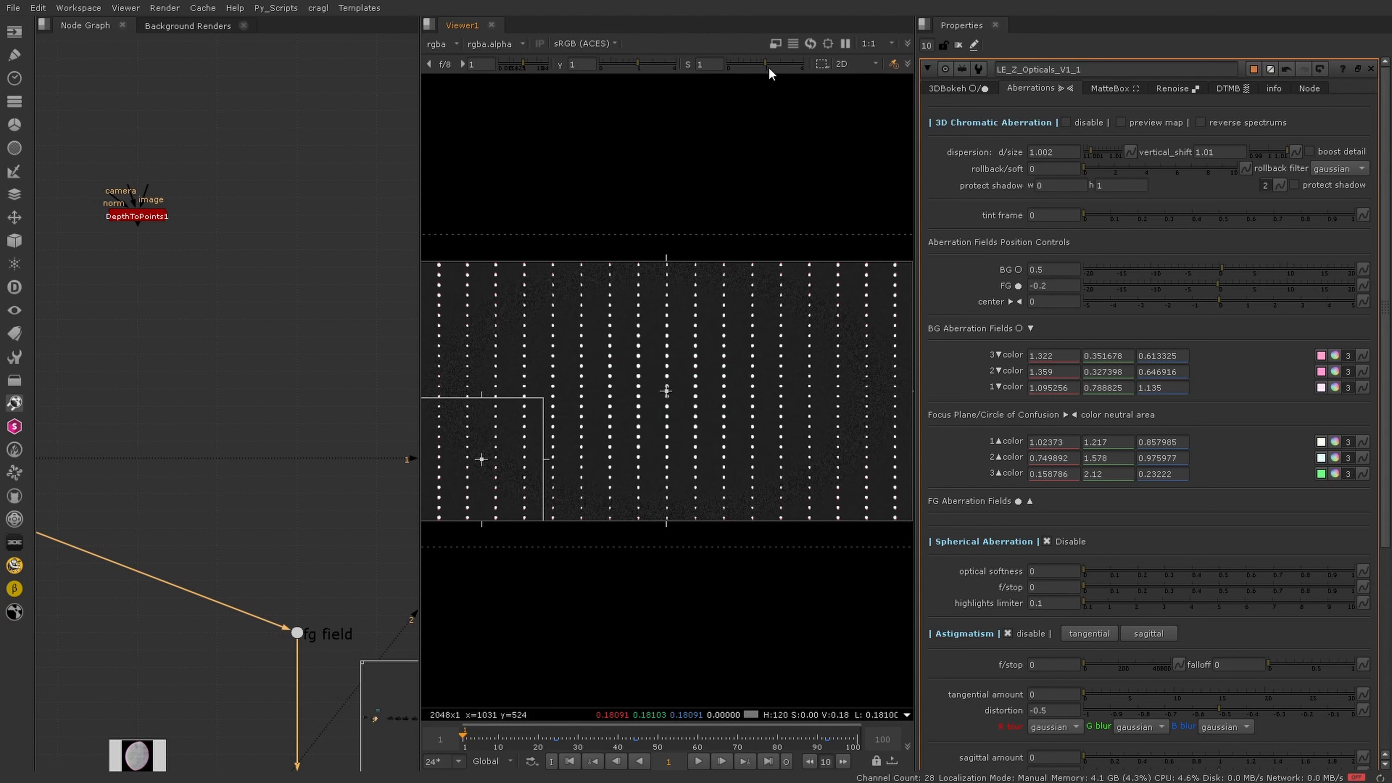
{"action": "left_click_drag", "start_coordinate": [783, 68], "coordinate": [842, 67]}
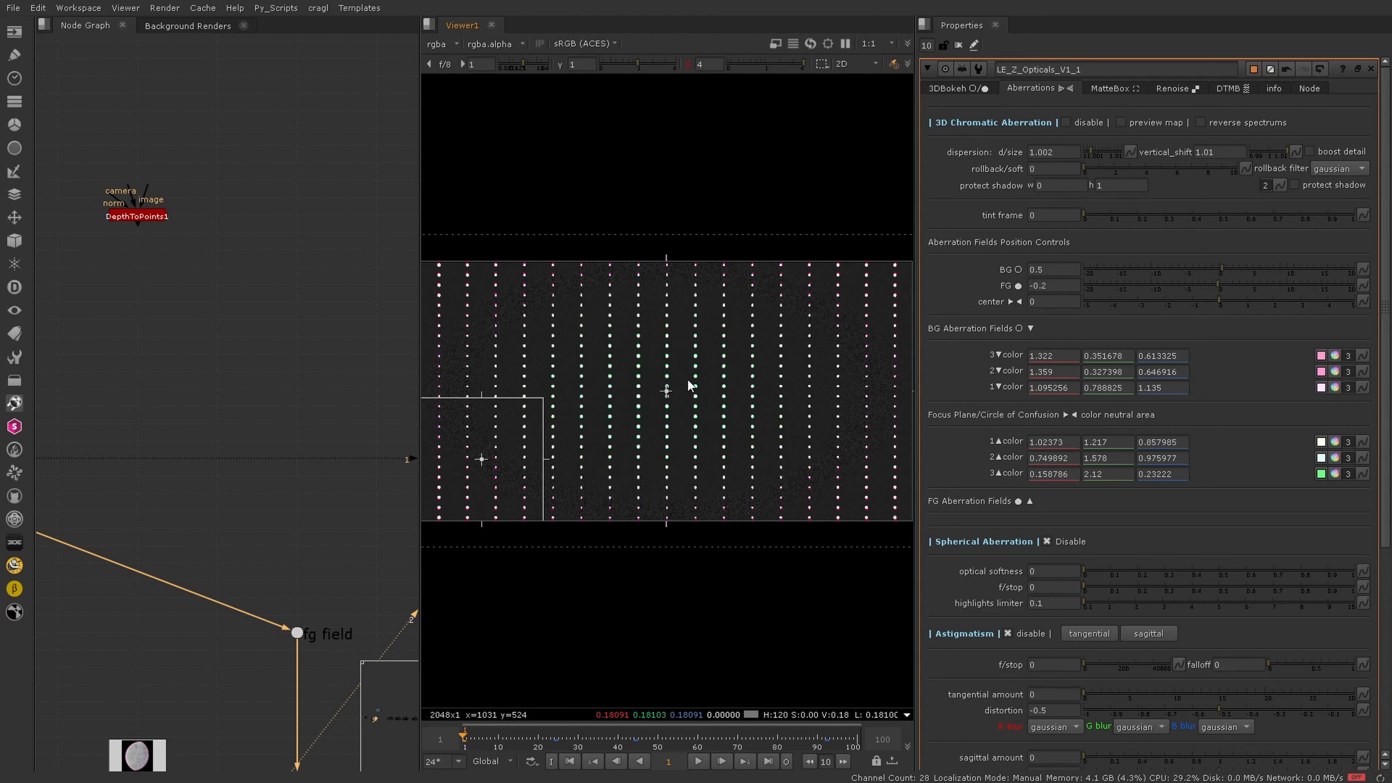
{"action": "scroll", "coordinate": [638, 387], "scroll_direction": "up", "scroll_amount": 3}
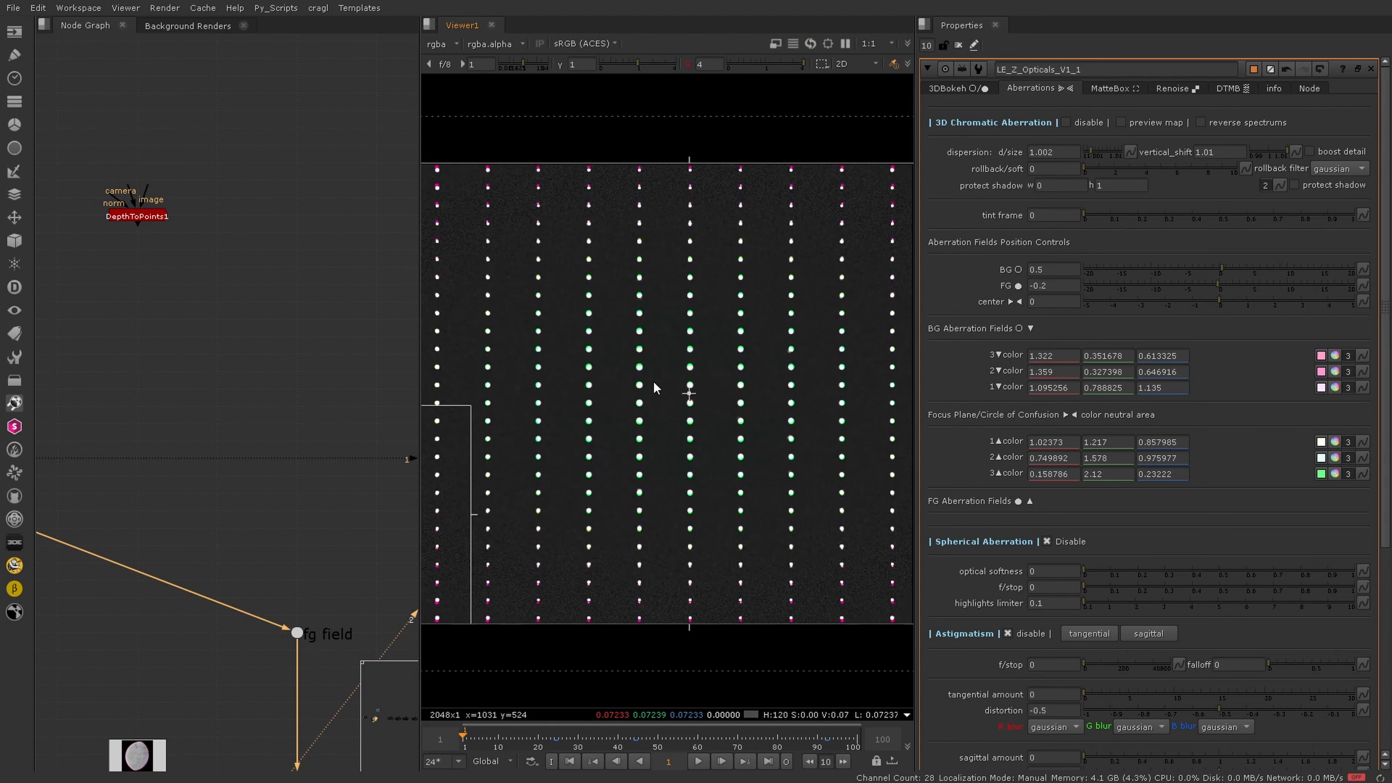
{"action": "scroll", "coordinate": [655, 412], "scroll_direction": "down", "scroll_amount": 3}
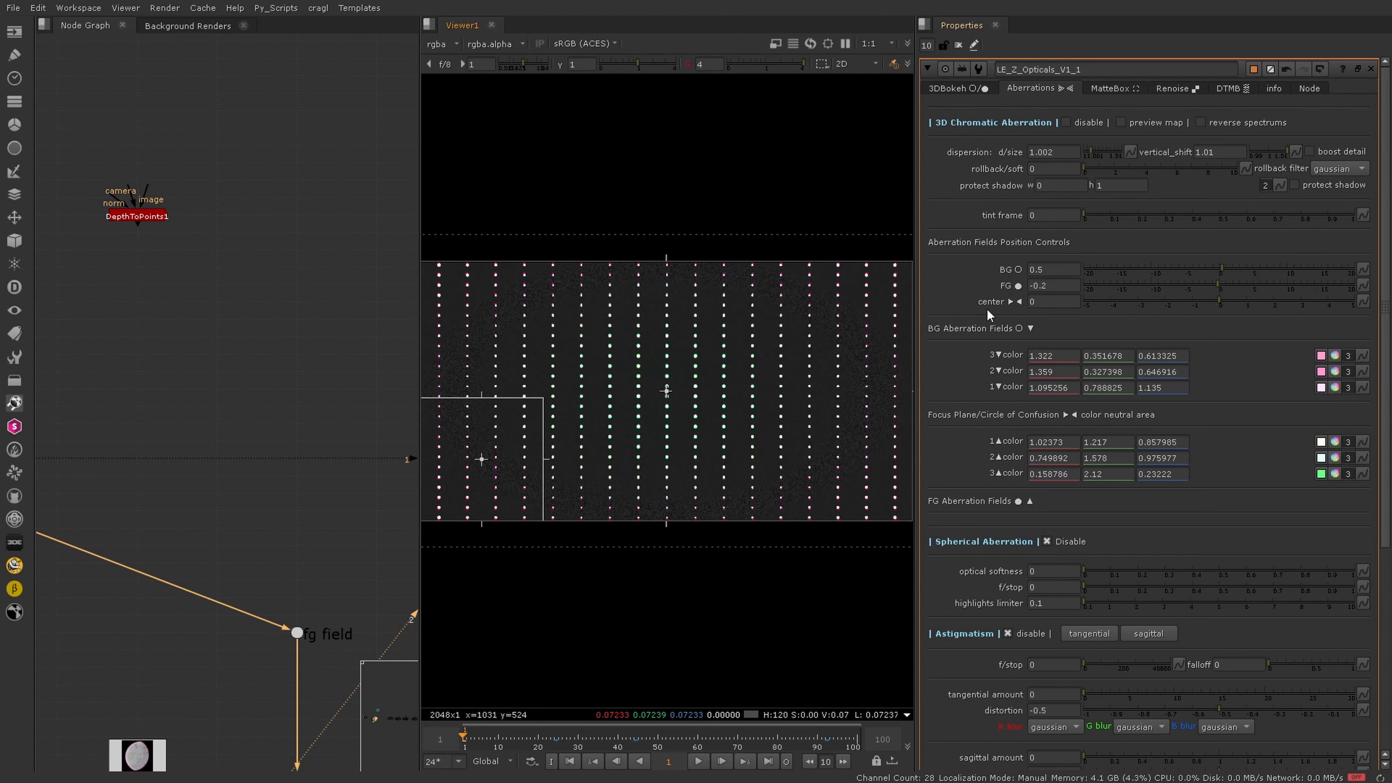
Enable the chromatic aberration preview map and try nudging the aberration fields' center value slightly around 0.
{"action": "left_click", "coordinate": [1154, 123]}
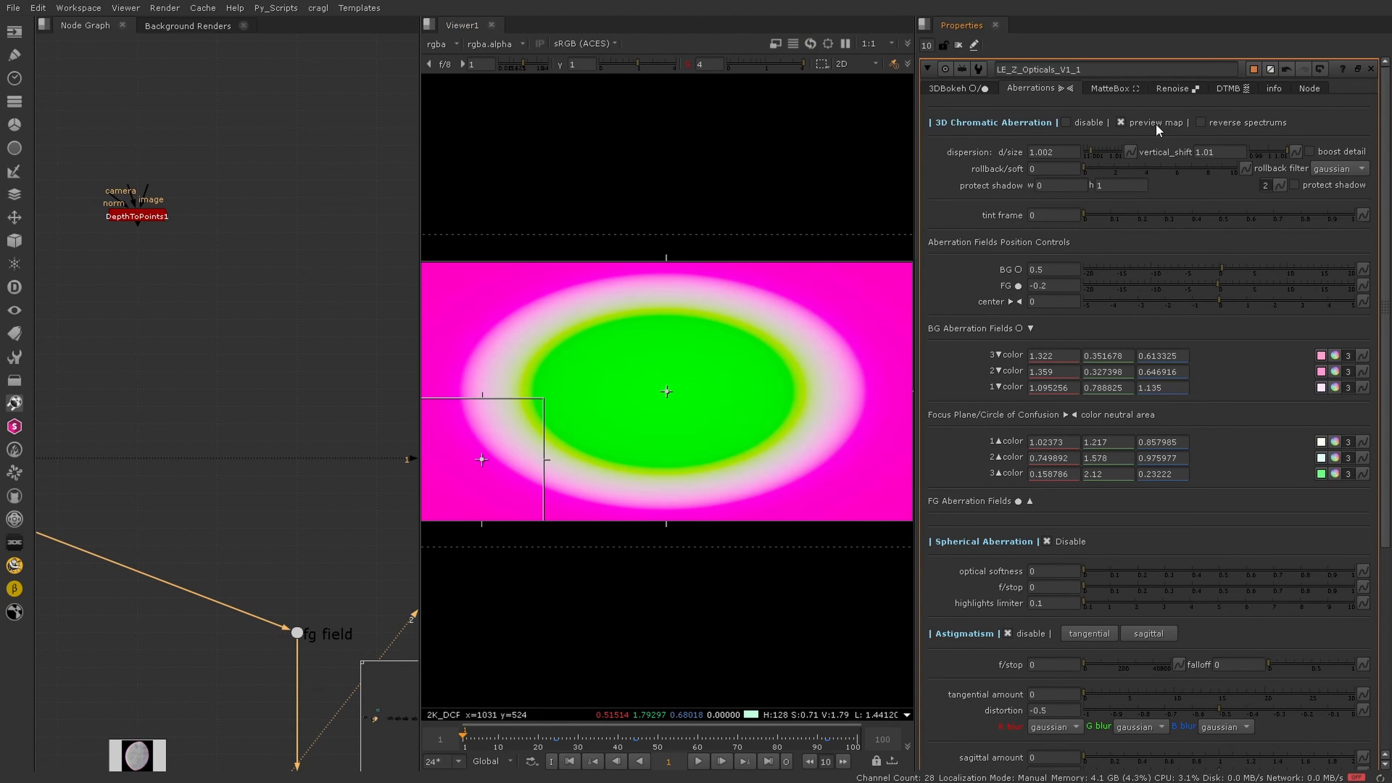
{"action": "left_click", "coordinate": [1067, 301]}
{"action": "key", "text": "Up"}
{"action": "key", "text": "Down"}
{"action": "key", "text": "Down"}
{"action": "key", "text": "Up"}
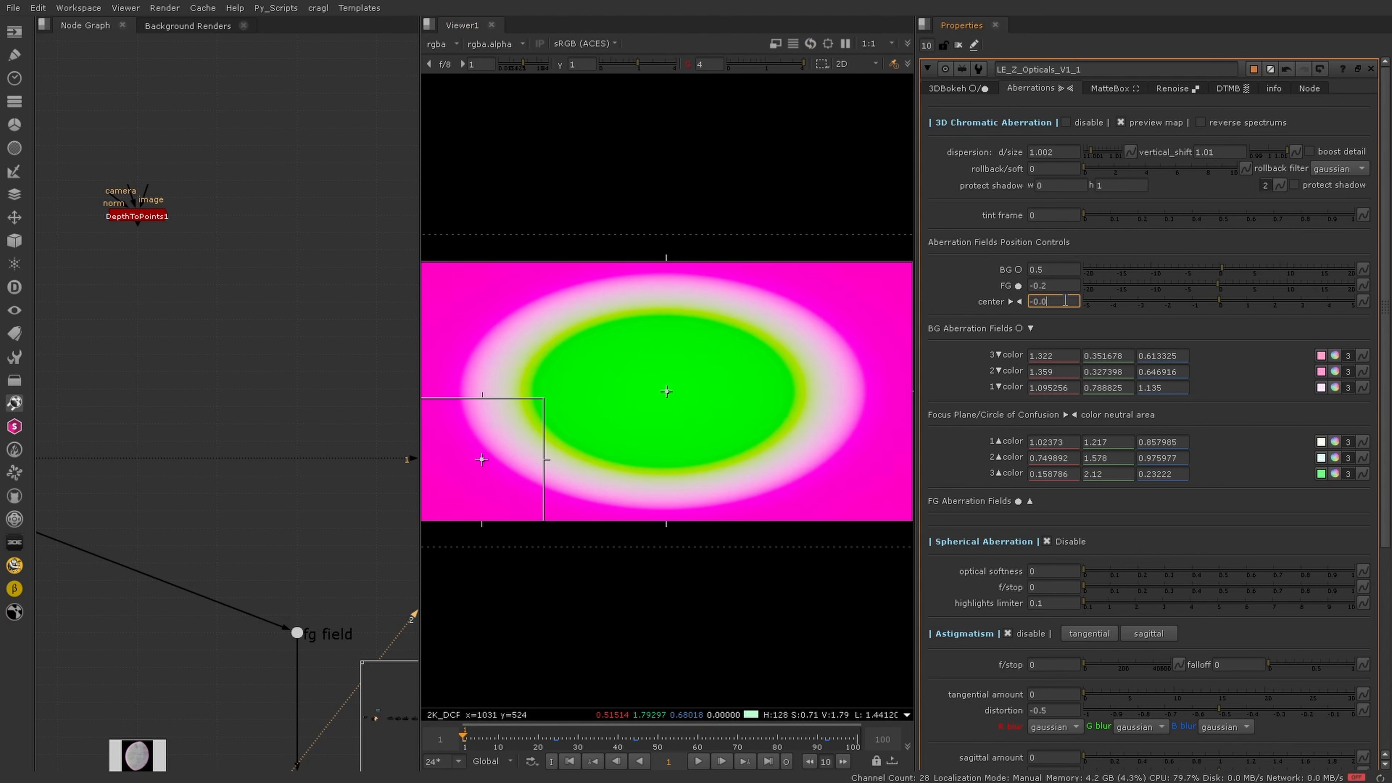
Open the node's 3DBokeh settings with the focus plane controls and focal point sampler.
{"action": "left_click", "coordinate": [963, 89]}
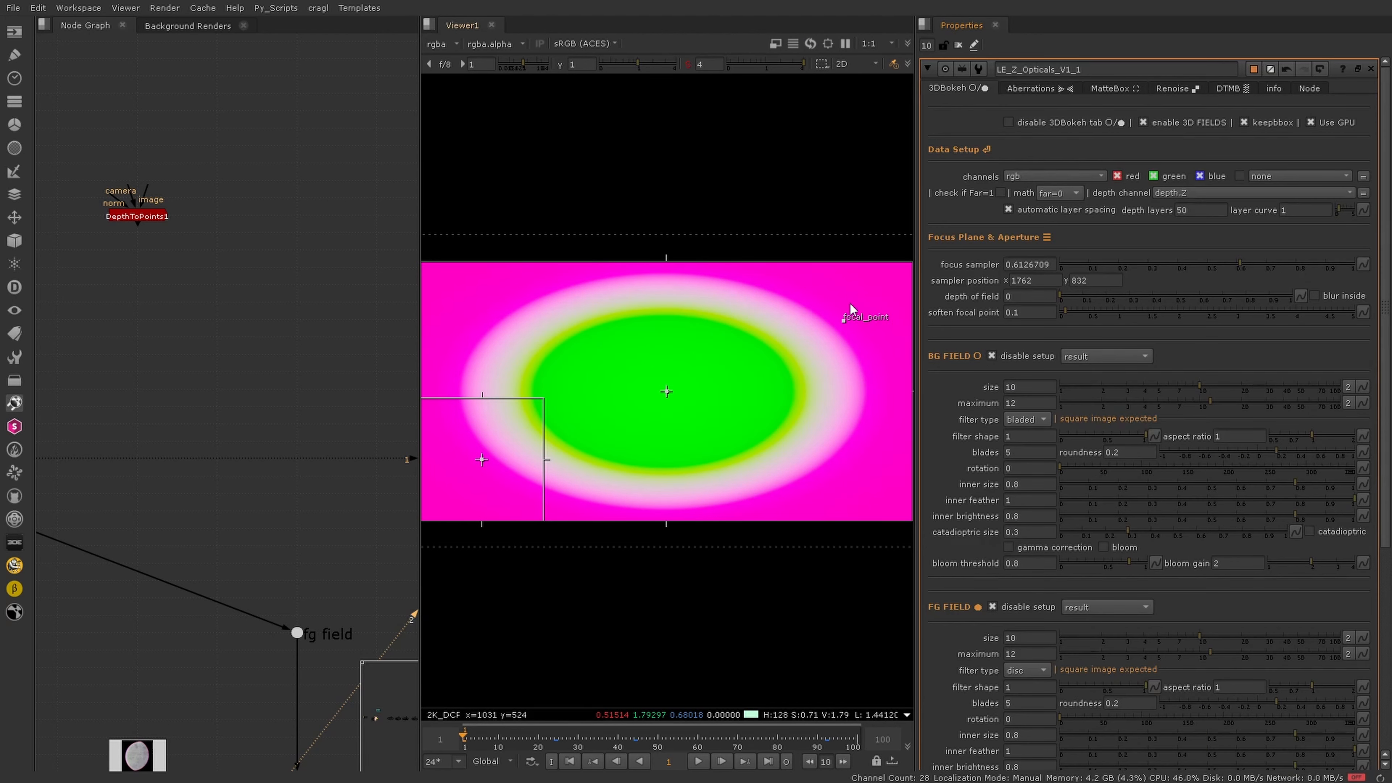